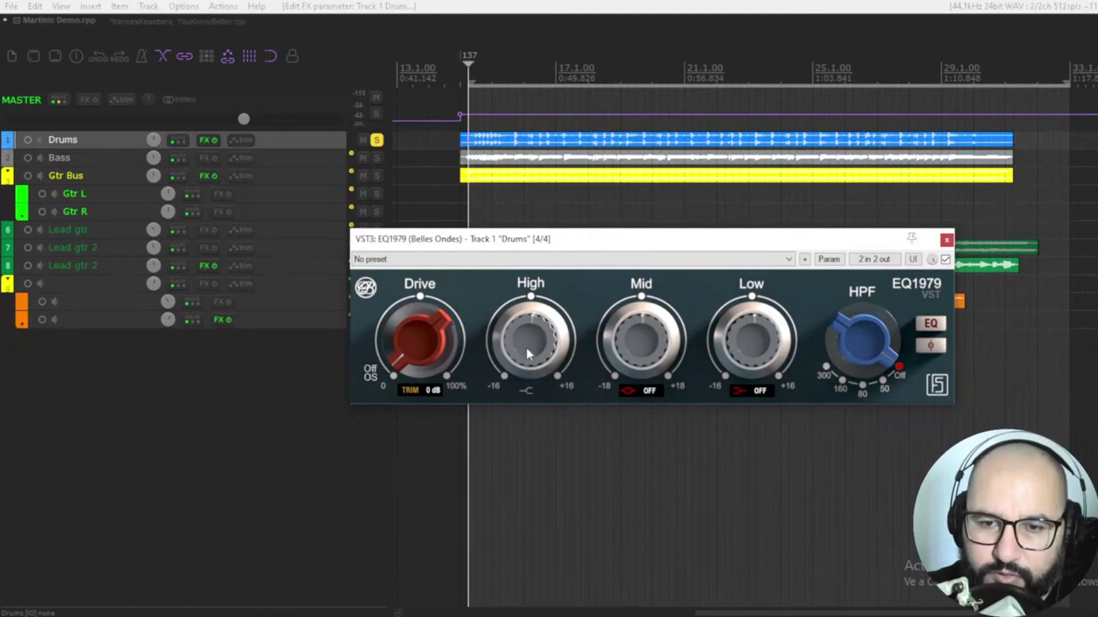
Centre the Drums EQ1979 High band knob so it adds zero boost.
{"action": "left_click_drag", "start_coordinate": [526, 348], "coordinate": [526, 349]}
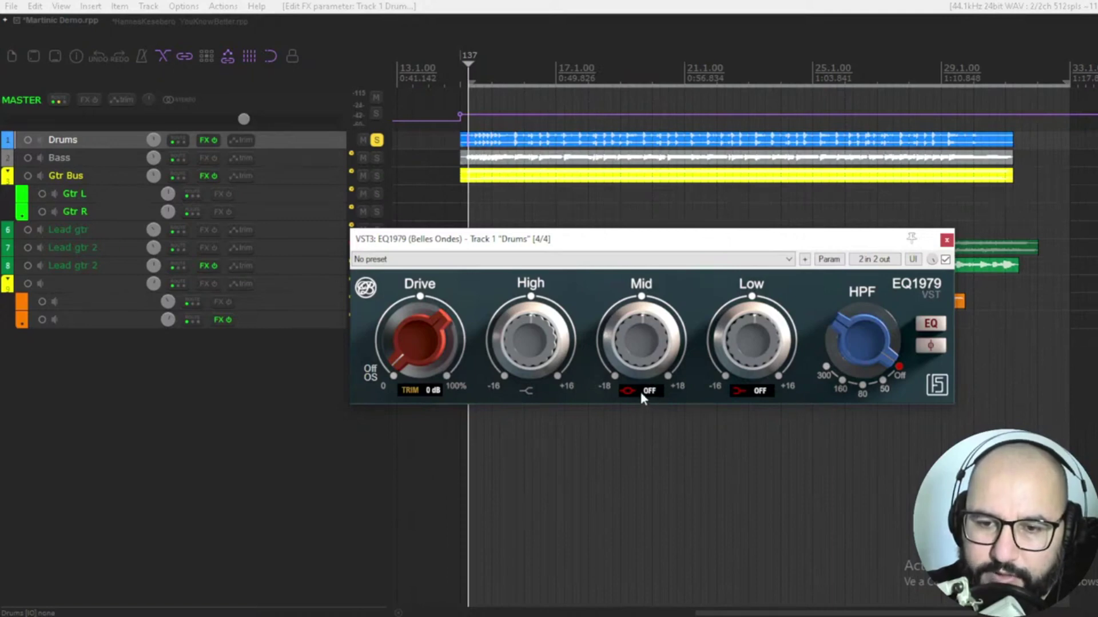
{"action": "left_click", "coordinate": [648, 391]}
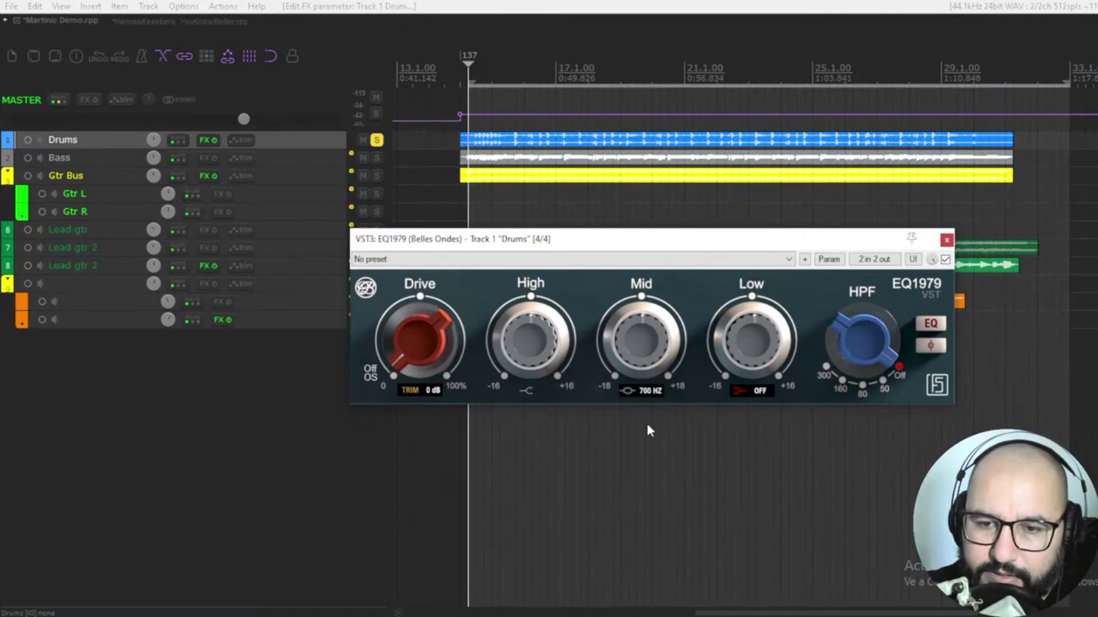
{"action": "left_click", "coordinate": [648, 391]}
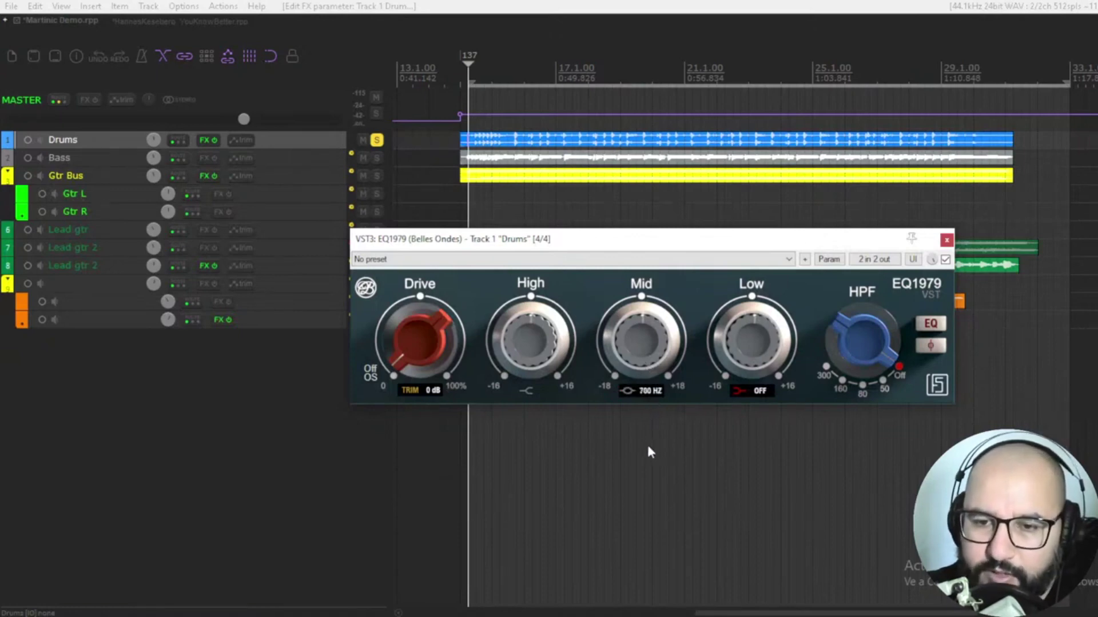
{"action": "left_click_drag", "start_coordinate": [647, 446], "coordinate": [645, 482]}
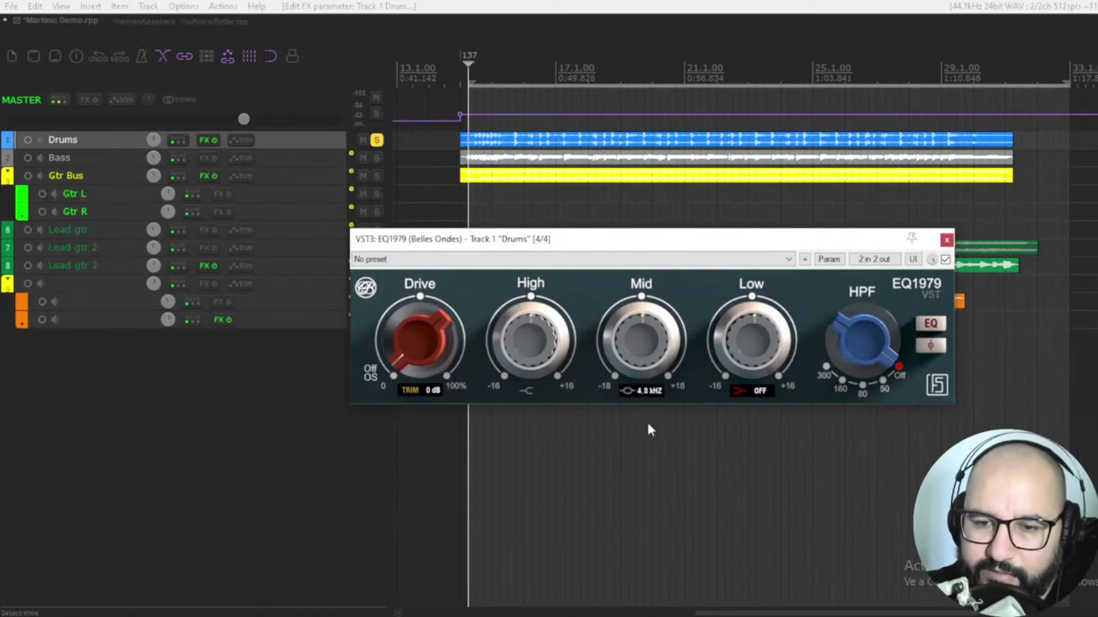
{"action": "left_click", "coordinate": [649, 395]}
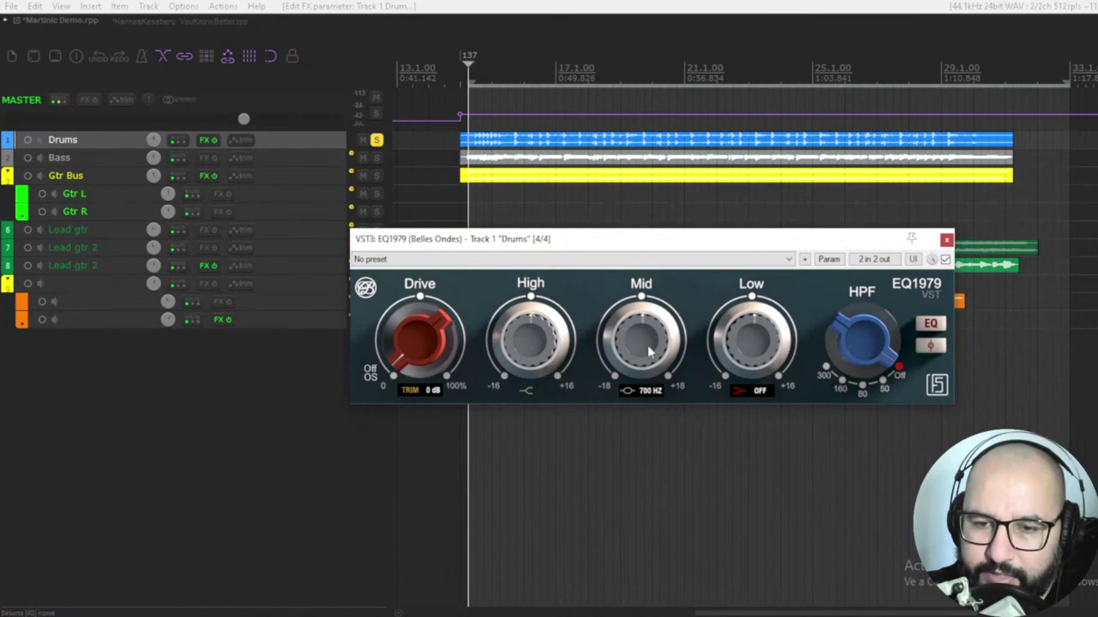
{"action": "left_click", "coordinate": [651, 391]}
{"action": "left_click", "coordinate": [651, 391]}
{"action": "left_click", "coordinate": [646, 392]}
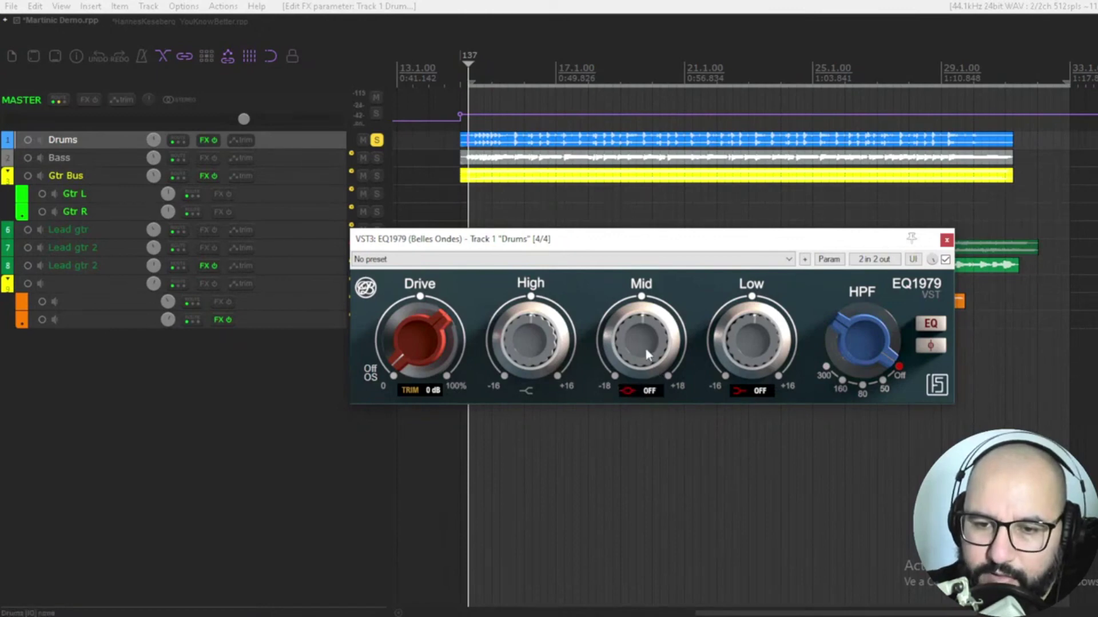
{"action": "left_click", "coordinate": [647, 393]}
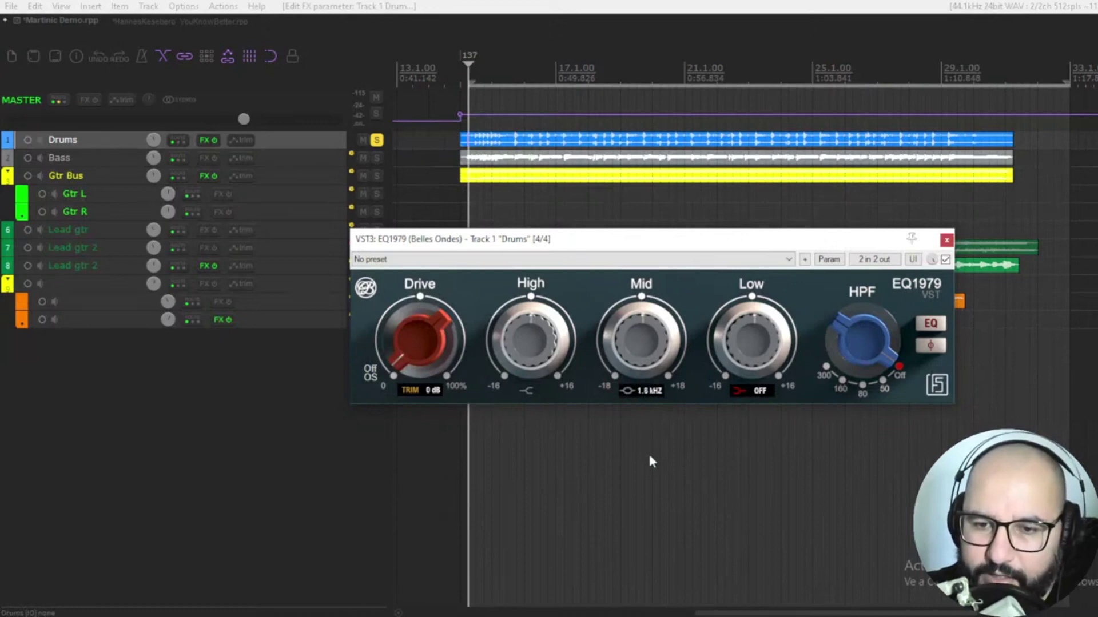
{"action": "left_click_drag", "start_coordinate": [649, 456], "coordinate": [656, 529]}
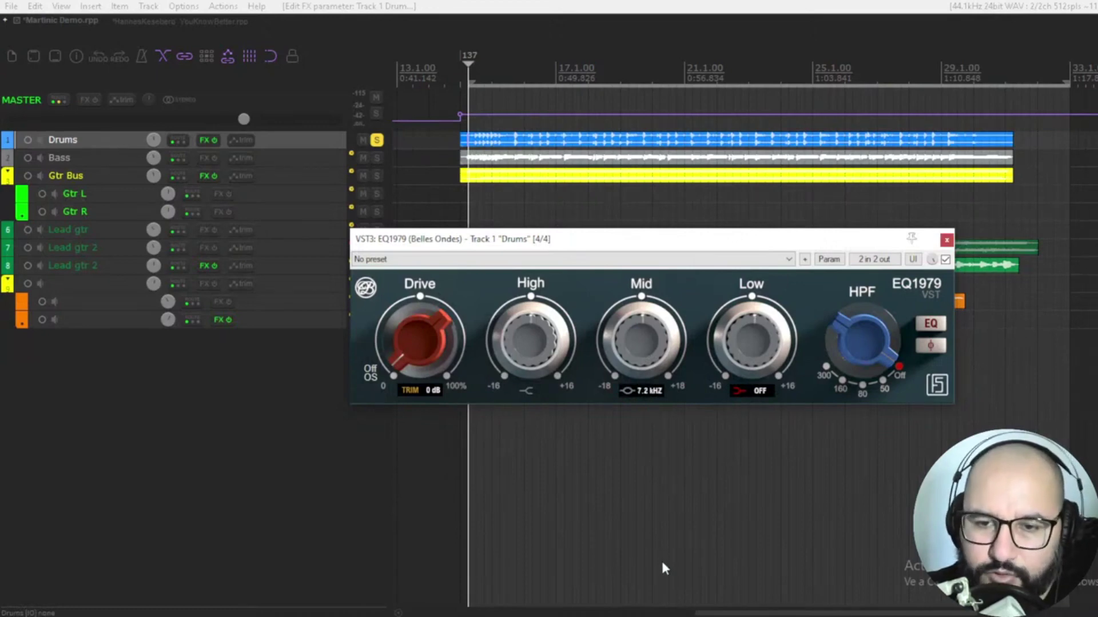
{"action": "left_click_drag", "start_coordinate": [663, 569], "coordinate": [650, 393]}
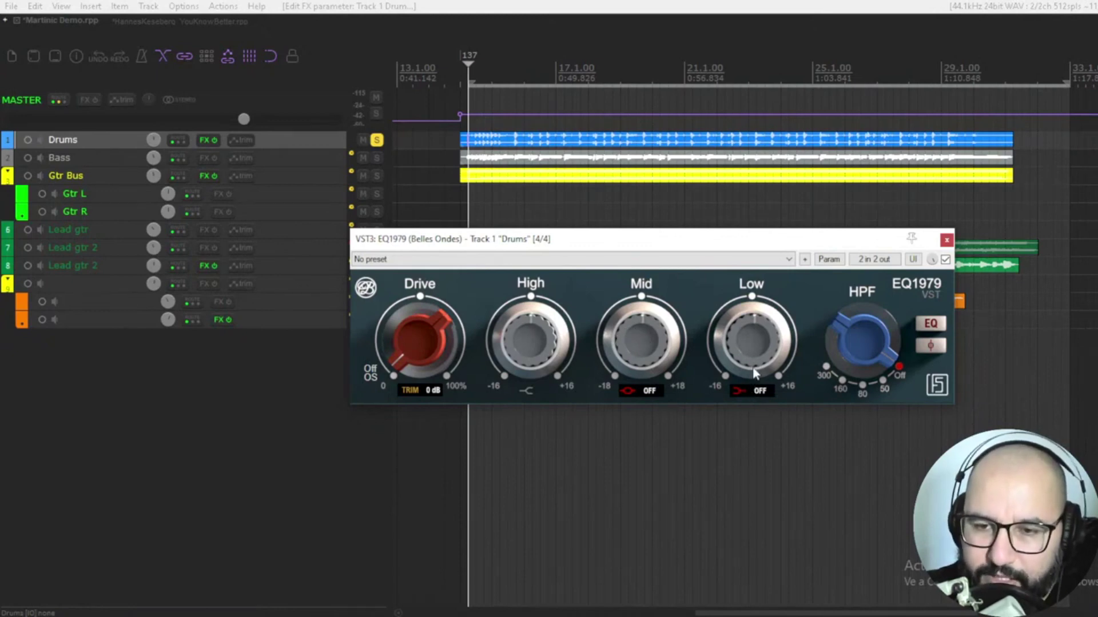
{"action": "left_click_drag", "start_coordinate": [755, 431], "coordinate": [753, 354]}
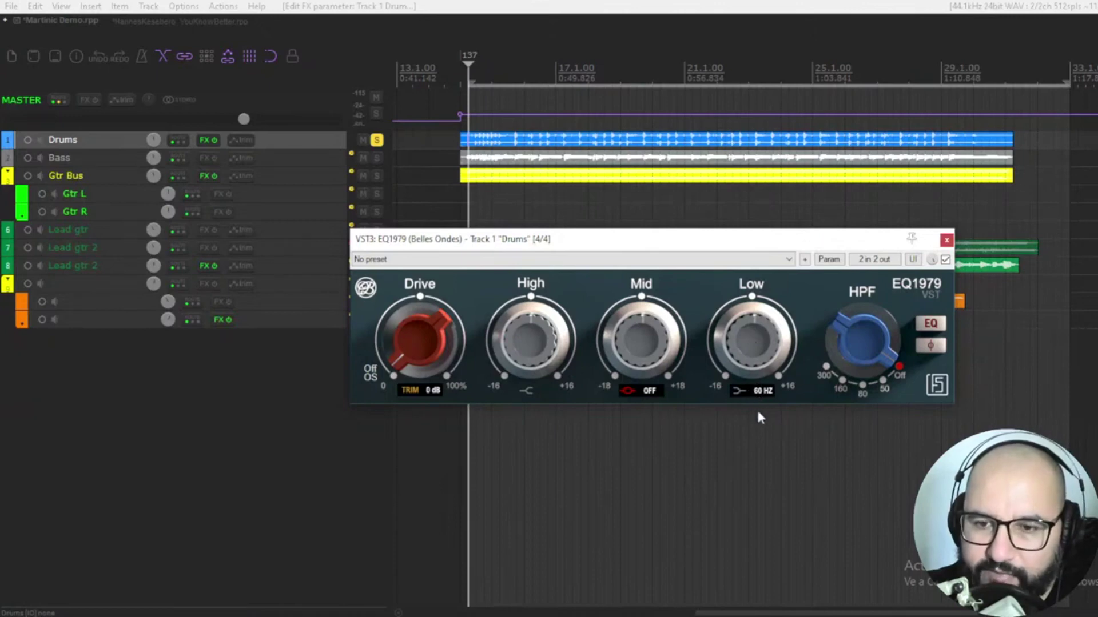
{"action": "left_click_drag", "start_coordinate": [760, 418], "coordinate": [763, 473]}
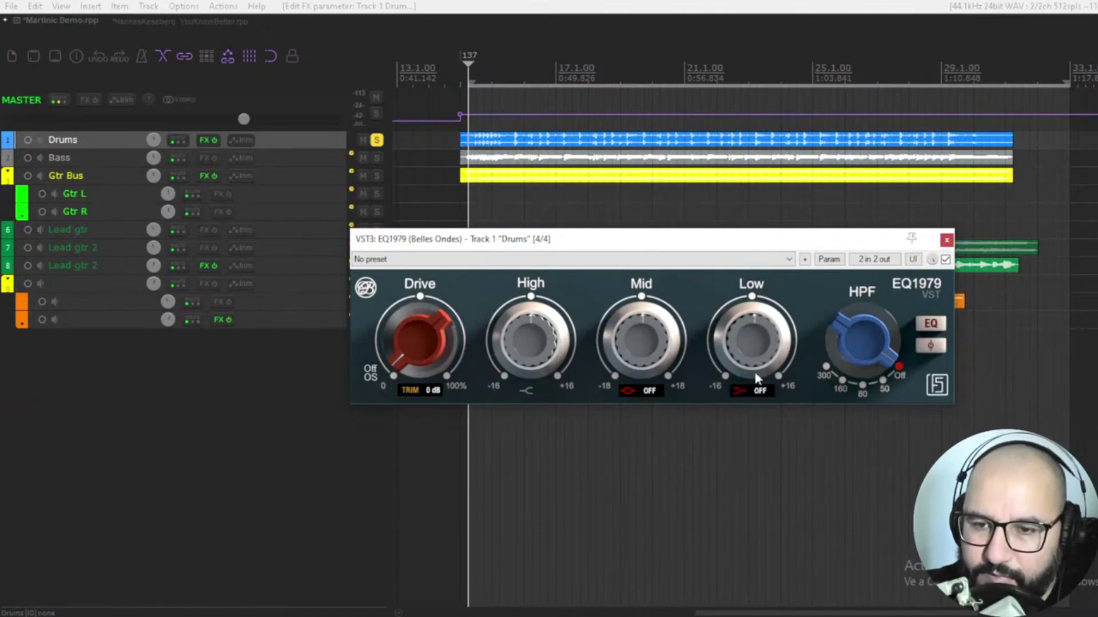
{"action": "left_click_drag", "start_coordinate": [758, 380], "coordinate": [764, 415]}
{"action": "left_click_drag", "start_coordinate": [764, 459], "coordinate": [767, 534]}
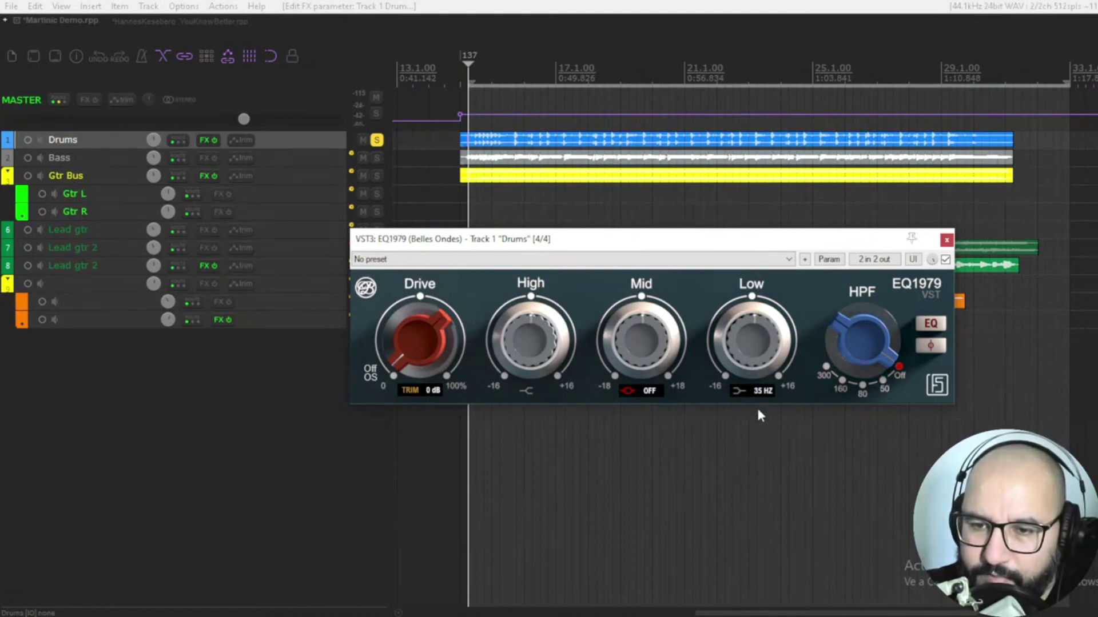
{"action": "left_click_drag", "start_coordinate": [758, 411], "coordinate": [766, 334]}
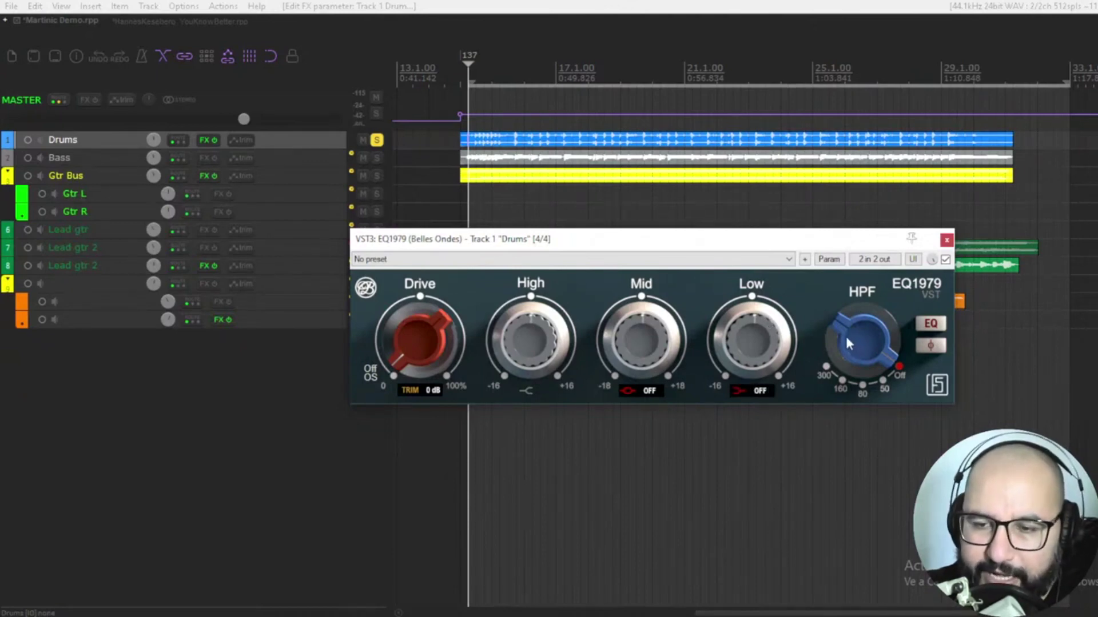
Sweep the Drums HPF to 300 Hz and back to Off, then toggle the EQ and φ buttons.
{"action": "mouse_move", "coordinate": [848, 320]}
{"action": "left_mouse_down"}
{"action": "mouse_move", "coordinate": [842, 455]}
{"action": "mouse_move", "coordinate": [869, 324]}
{"action": "left_mouse_up"}
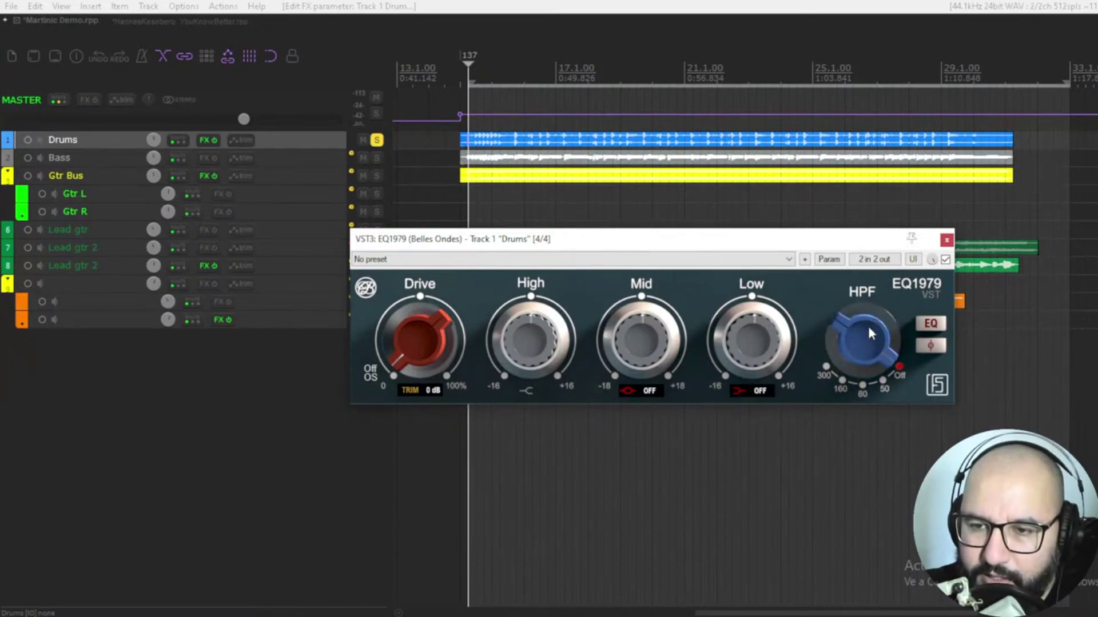
{"action": "left_click_drag", "start_coordinate": [869, 329], "coordinate": [838, 460]}
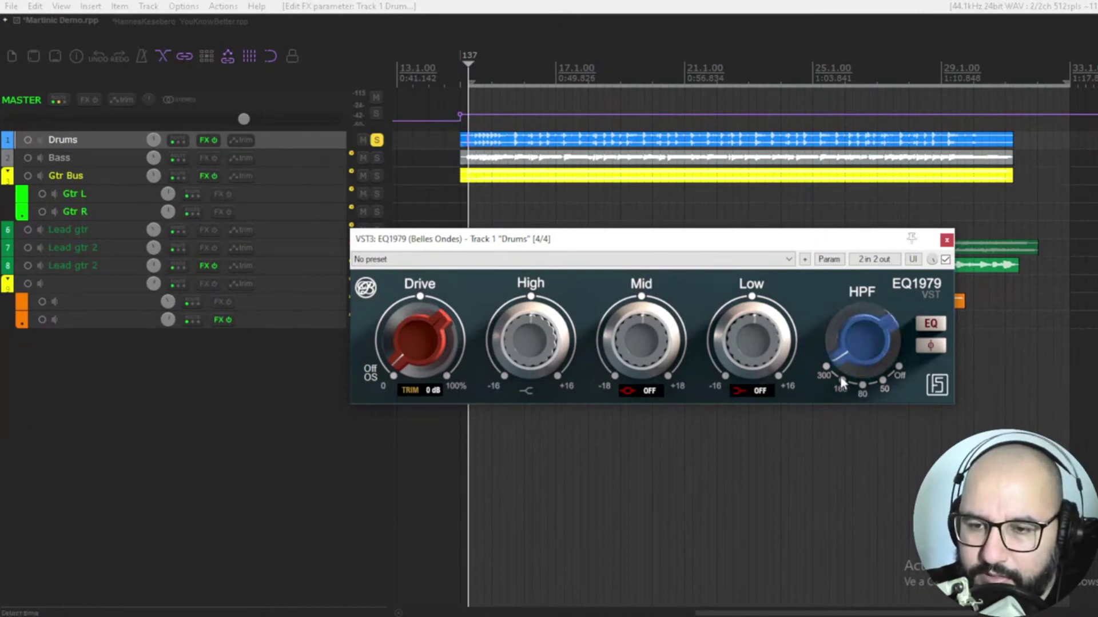
{"action": "left_click_drag", "start_coordinate": [849, 345], "coordinate": [873, 261]}
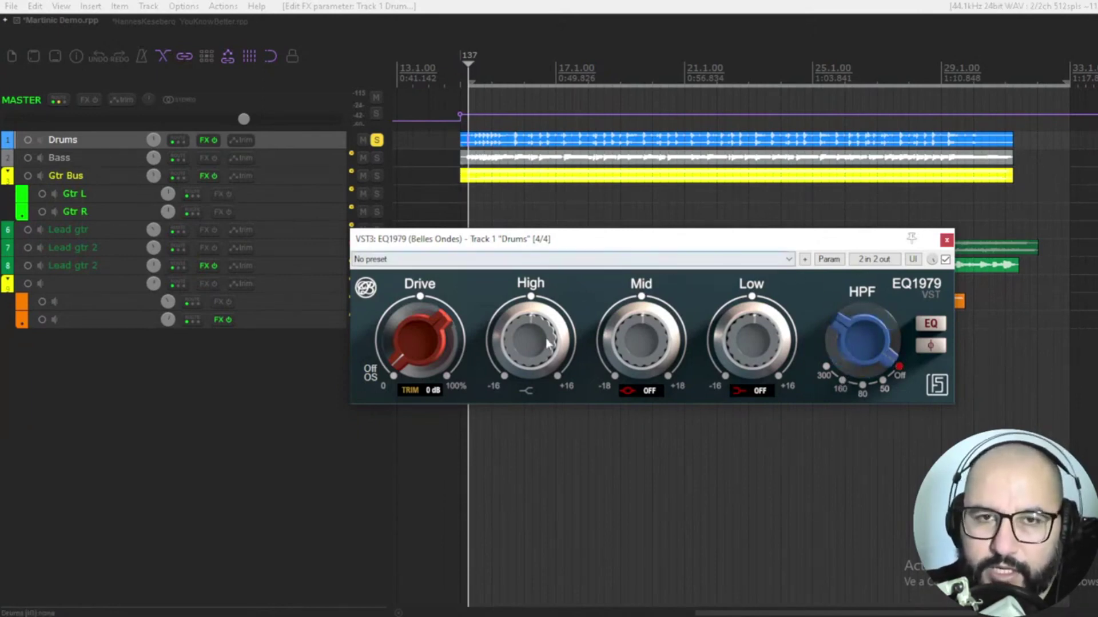
{"action": "left_click", "coordinate": [930, 324]}
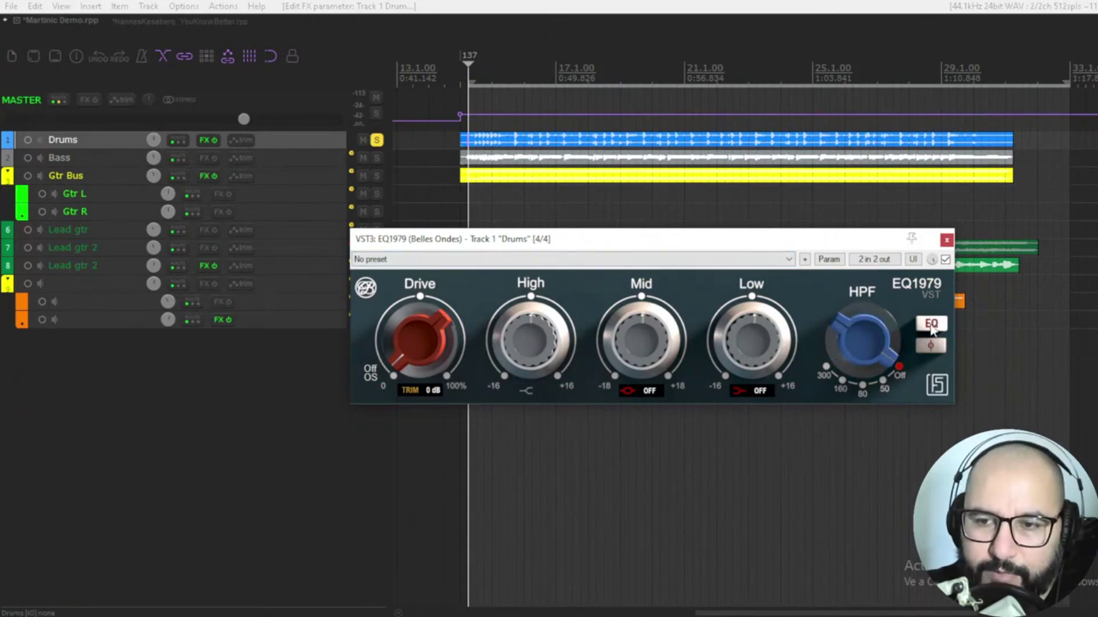
{"action": "left_click", "coordinate": [932, 350]}
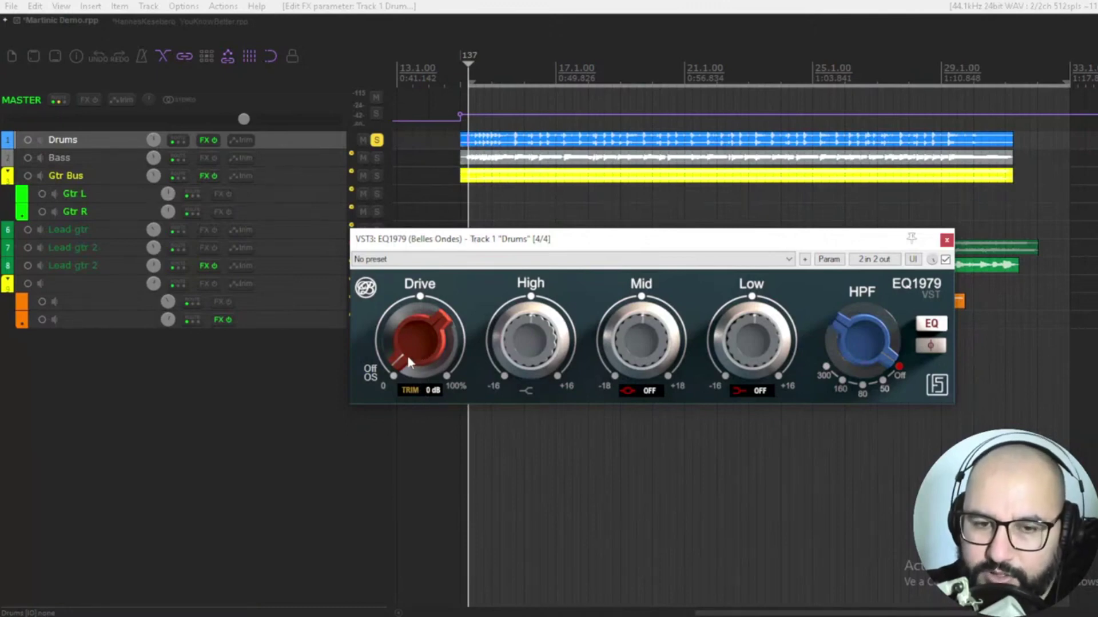
{"action": "left_click", "coordinate": [370, 379]}
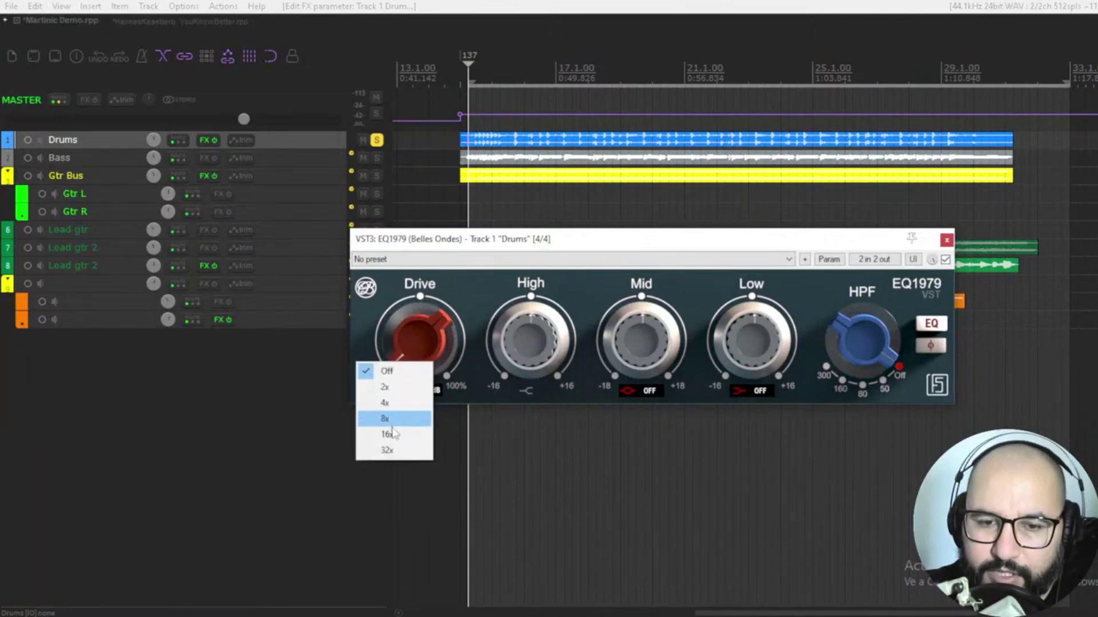
{"action": "left_click", "coordinate": [370, 335]}
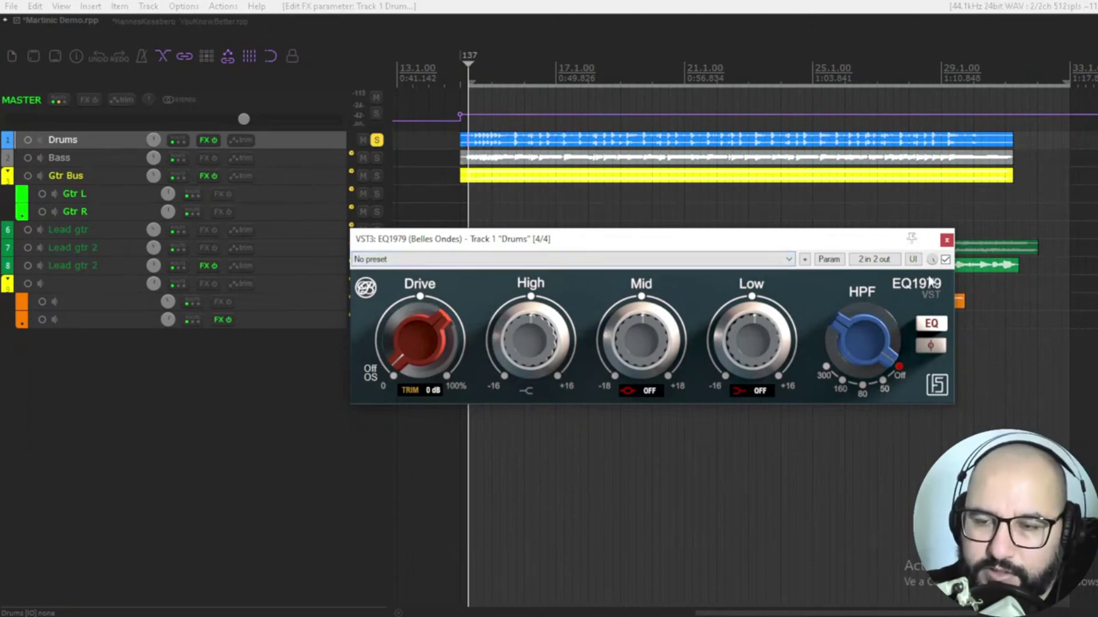
A/B the drums with EQ1979 bypassed and active during playback.
{"action": "left_click", "coordinate": [945, 260]}
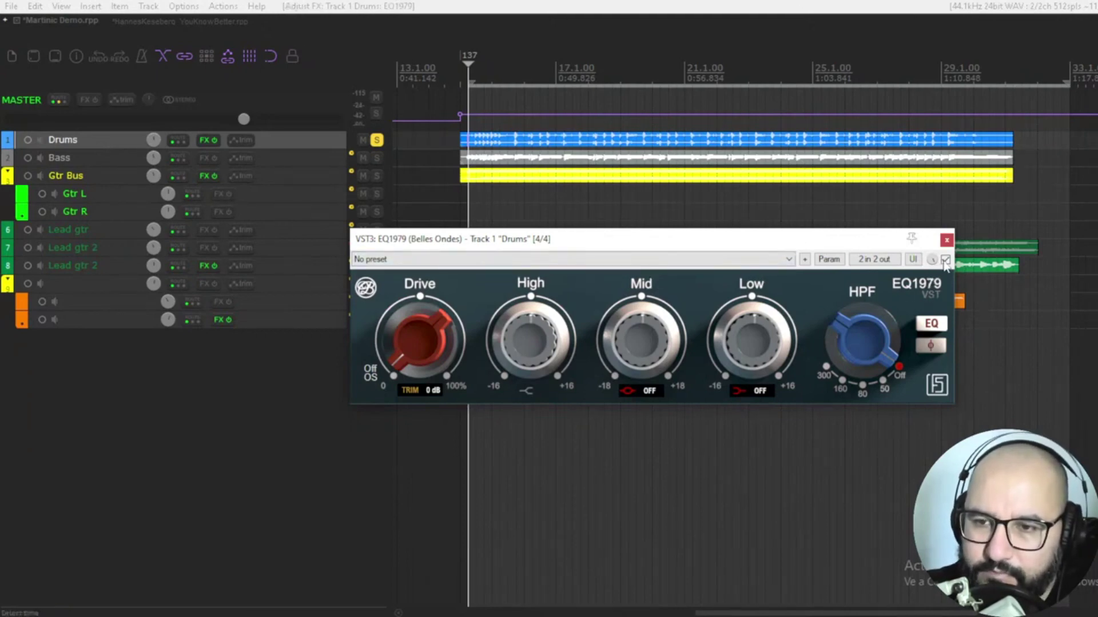
{"action": "key", "text": "space"}
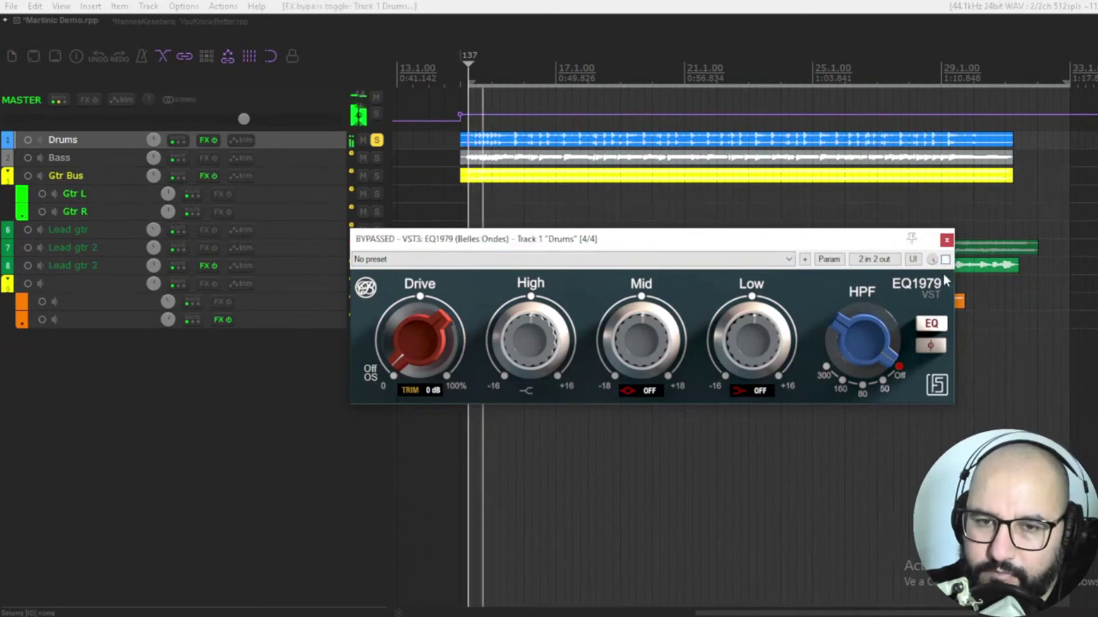
{"action": "left_click", "coordinate": [945, 260]}
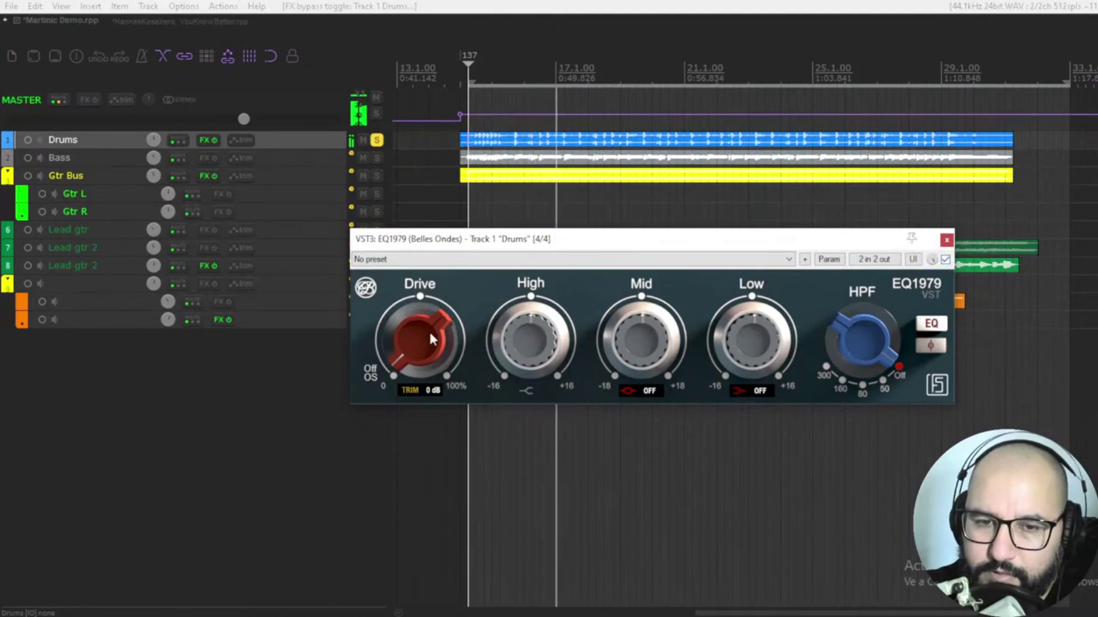
Raise the Drums EQ1979 drive and bring the trim down to -7 dB.
{"action": "left_click_drag", "start_coordinate": [419, 355], "coordinate": [415, 253]}
{"action": "left_click_drag", "start_coordinate": [416, 383], "coordinate": [416, 403]}
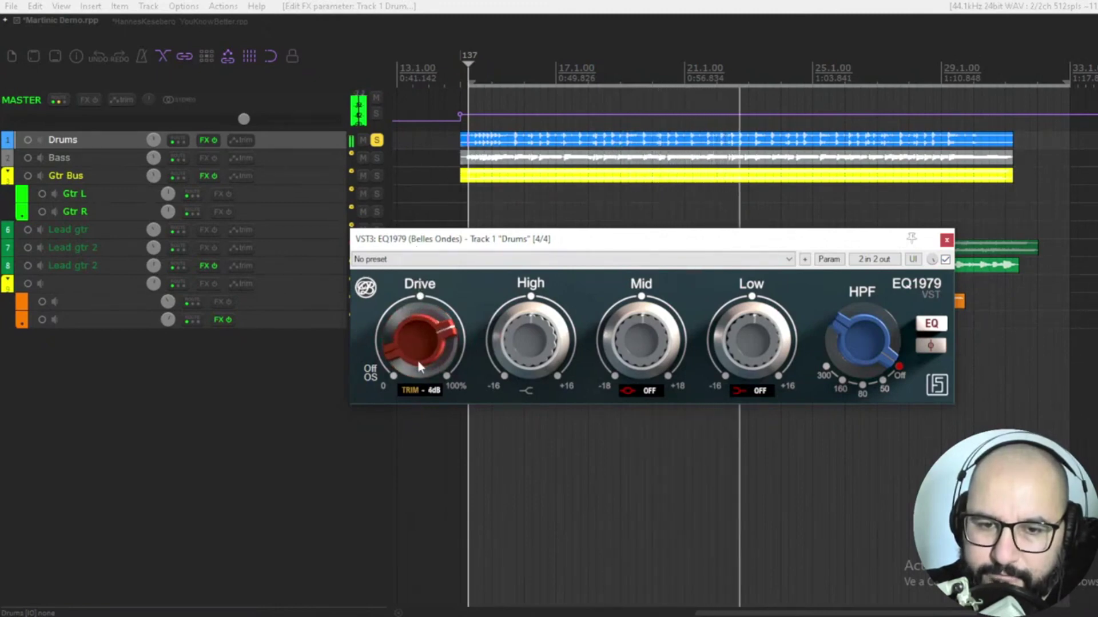
{"action": "left_click_drag", "start_coordinate": [419, 352], "coordinate": [417, 333]}
{"action": "left_click_drag", "start_coordinate": [415, 389], "coordinate": [416, 399]}
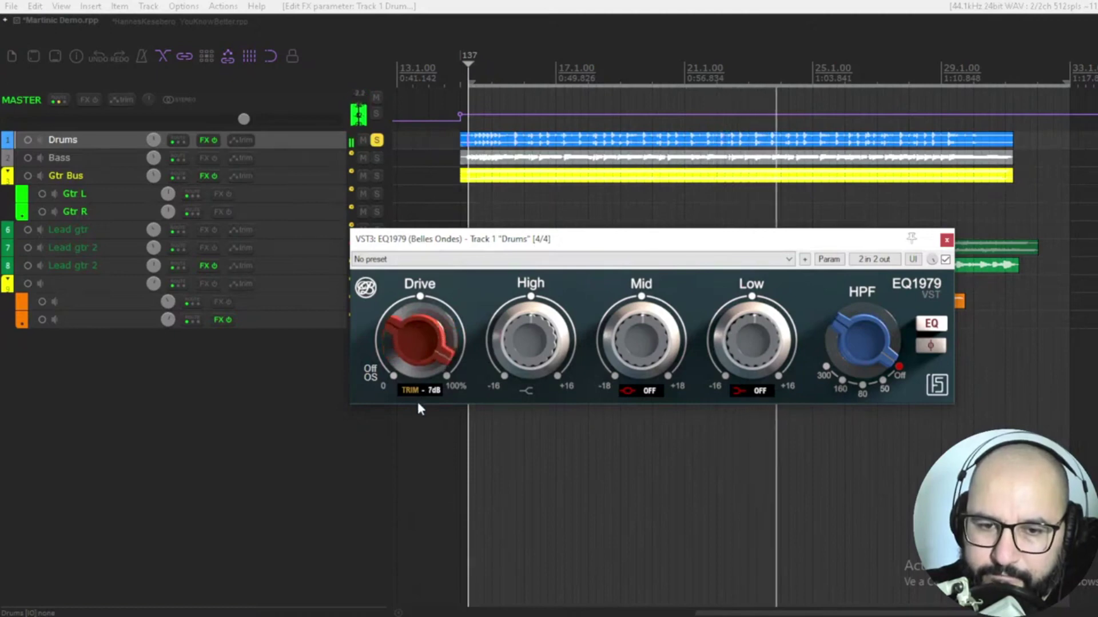
Compare bypassed versus active EQ, backing the drive off slightly.
{"action": "left_click", "coordinate": [945, 260]}
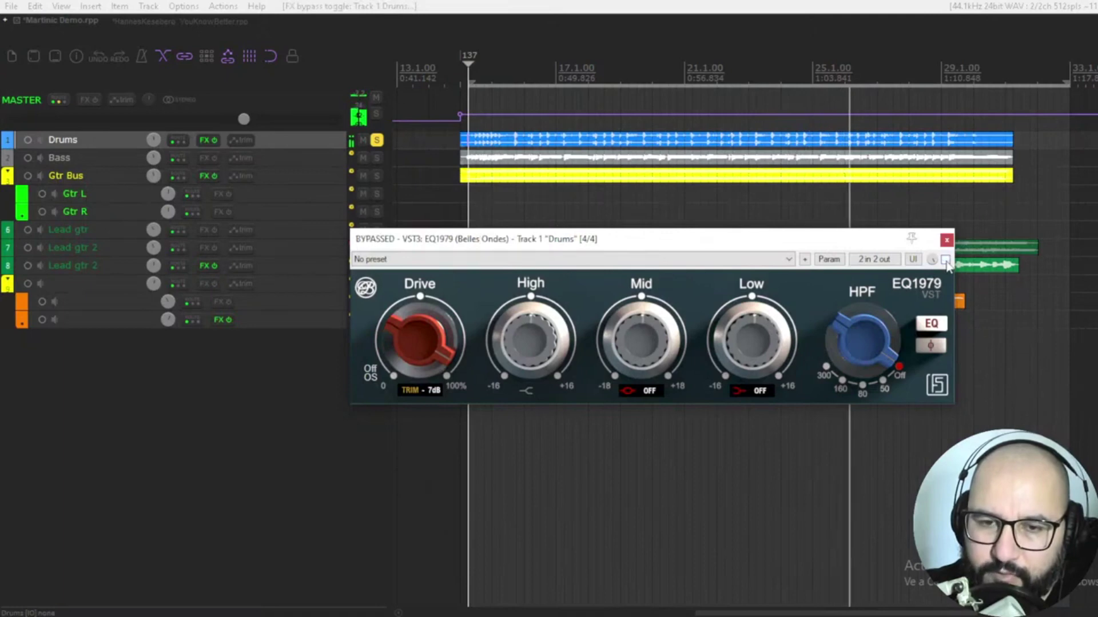
{"action": "left_click", "coordinate": [945, 260]}
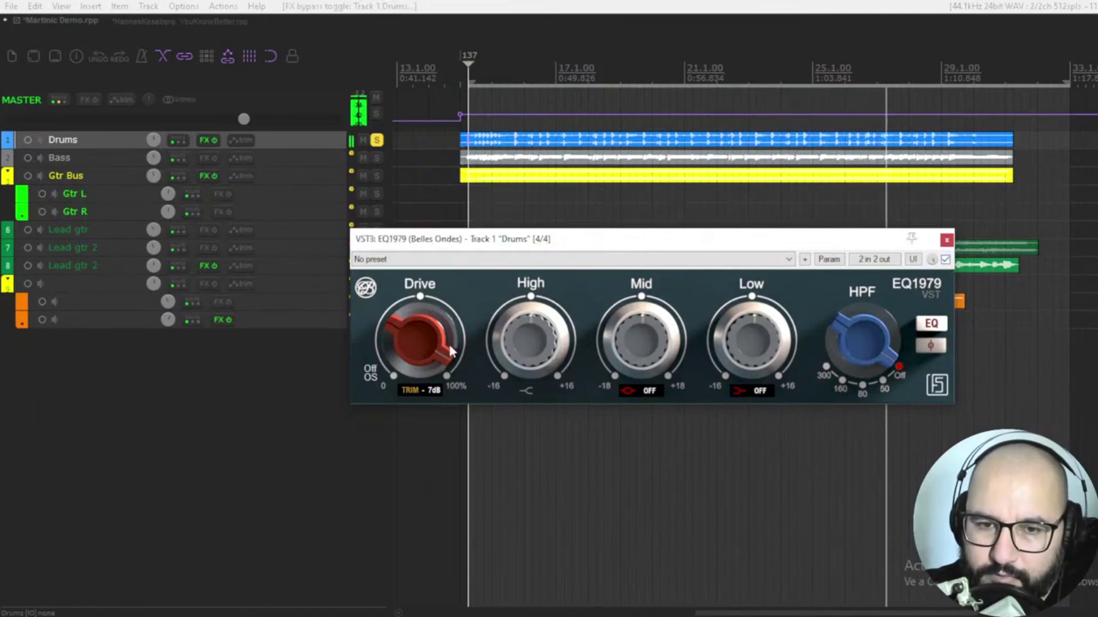
{"action": "left_click_drag", "start_coordinate": [434, 332], "coordinate": [433, 338]}
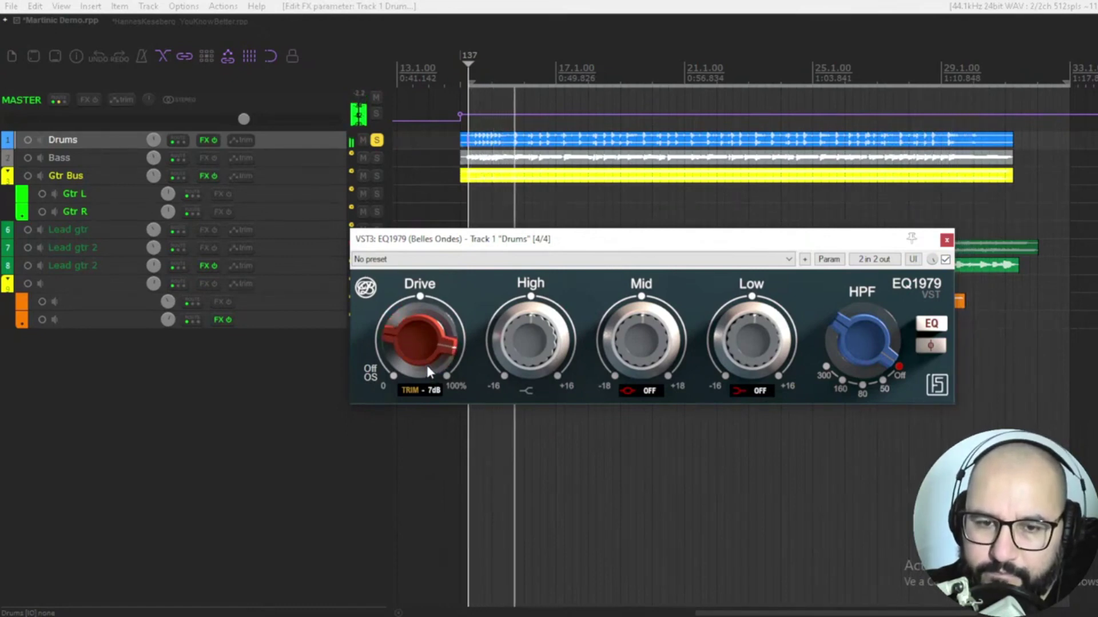
{"action": "left_click", "coordinate": [945, 260]}
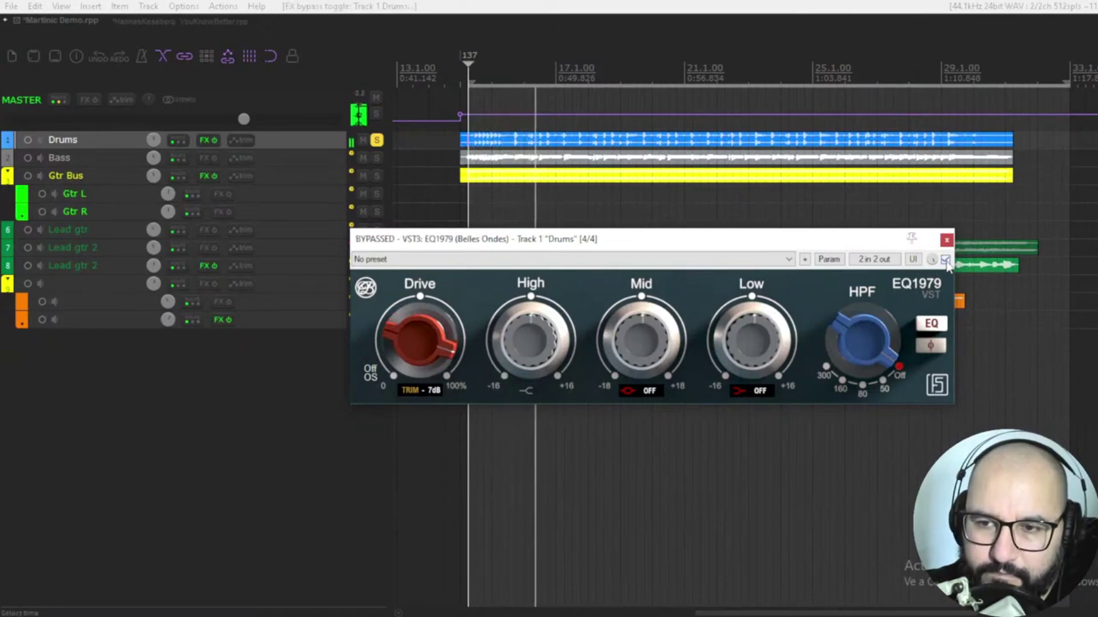
{"action": "left_click", "coordinate": [945, 260]}
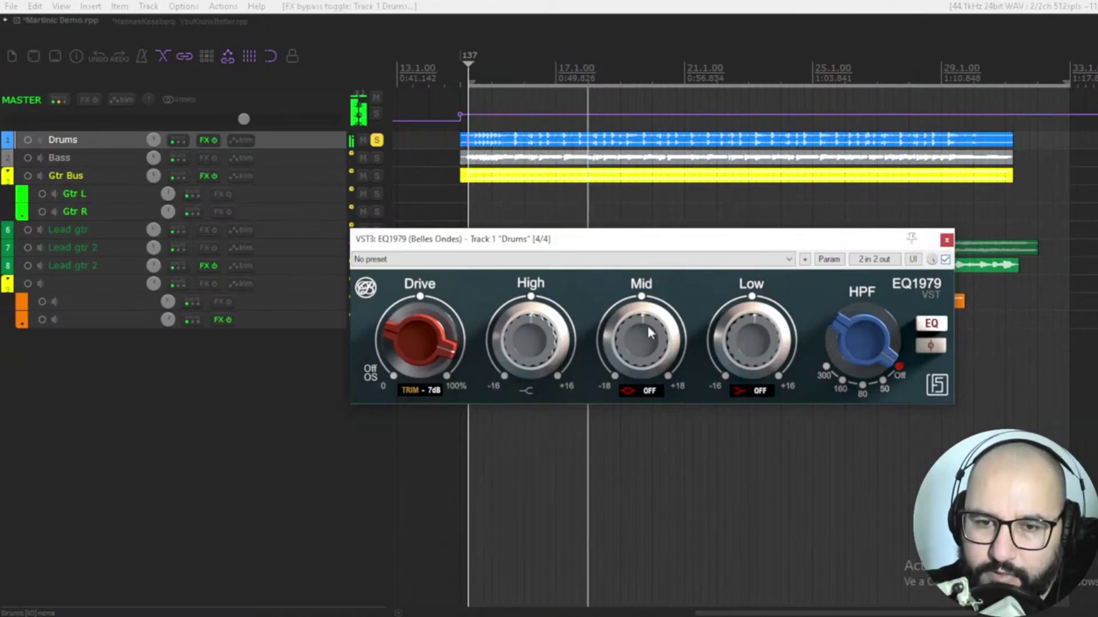
{"action": "left_click", "coordinate": [443, 340]}
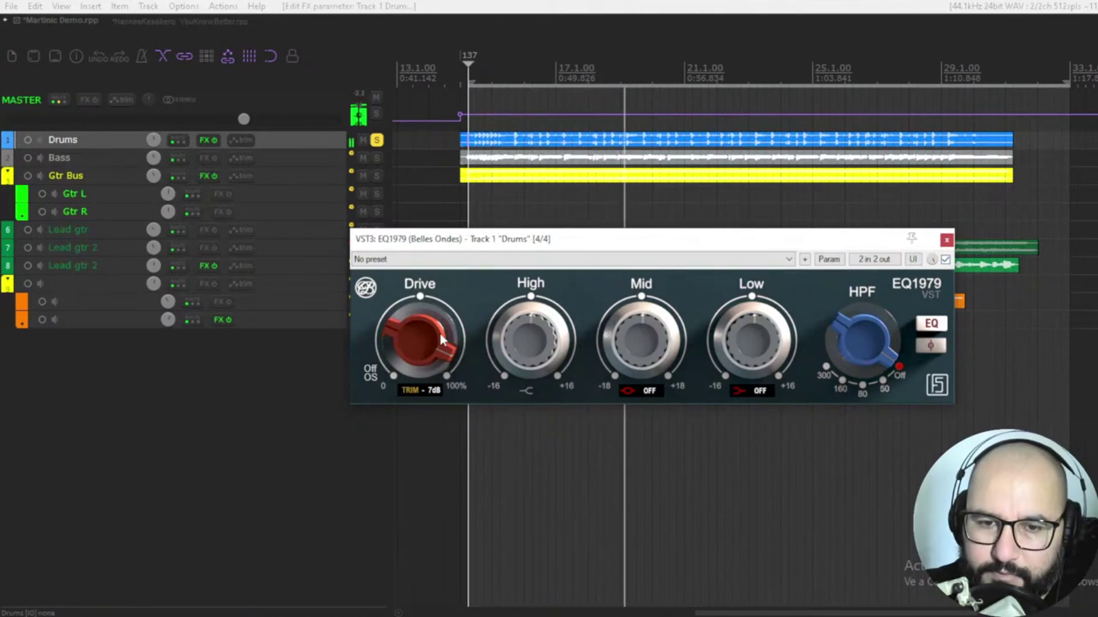
Ease the drive down so trim reads -5 dB, then boost the High band during playback.
{"action": "mouse_move", "coordinate": [442, 340]}
{"action": "left_mouse_down"}
{"action": "mouse_move", "coordinate": [446, 367]}
{"action": "mouse_move", "coordinate": [446, 341]}
{"action": "left_mouse_up"}
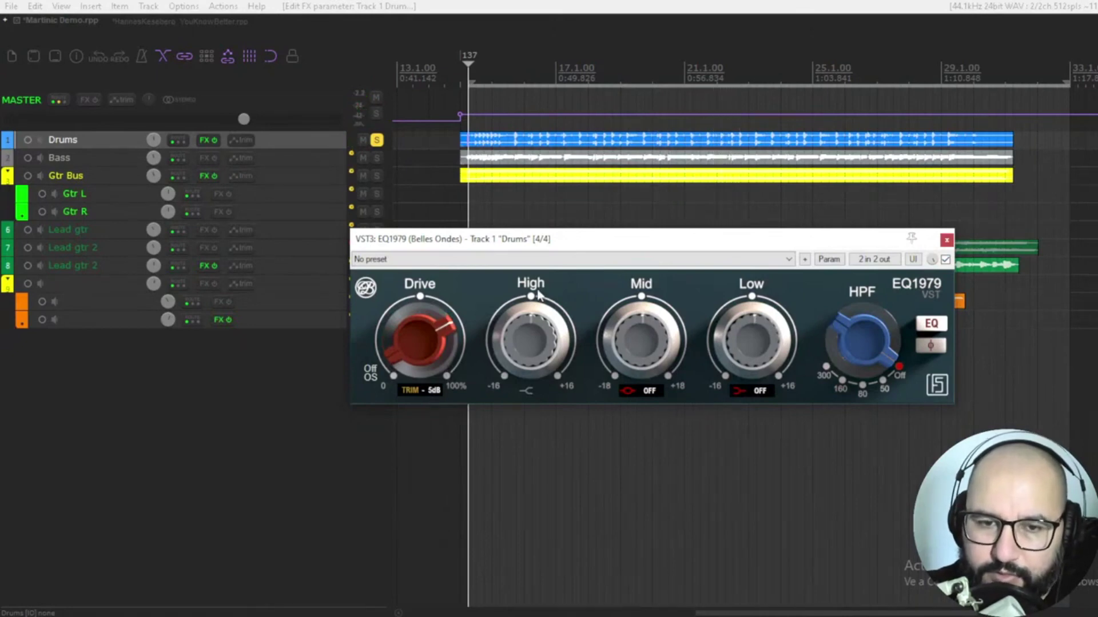
{"action": "key", "text": "space"}
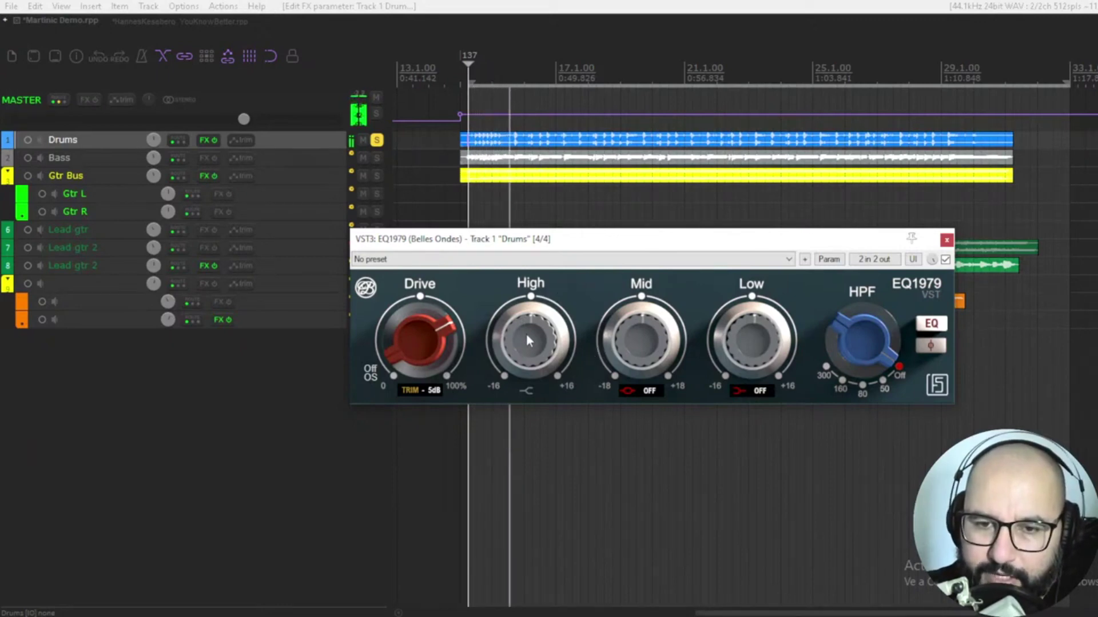
{"action": "left_click_drag", "start_coordinate": [526, 334], "coordinate": [532, 308]}
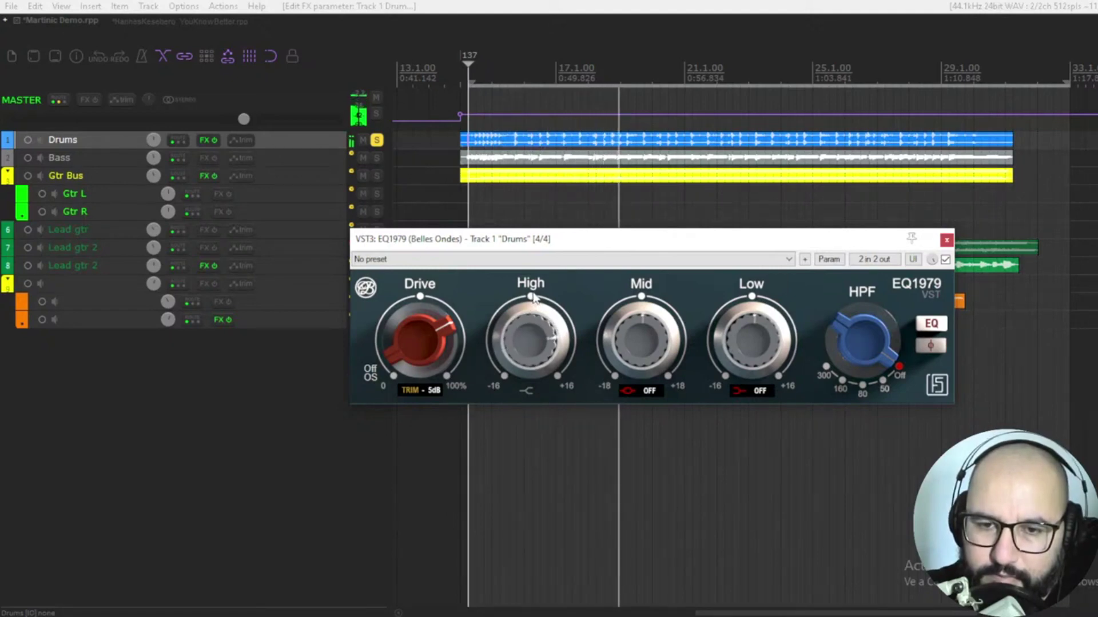
{"action": "mouse_move", "coordinate": [529, 319]}
{"action": "left_mouse_down"}
{"action": "mouse_move", "coordinate": [533, 287]}
{"action": "mouse_move", "coordinate": [527, 314]}
{"action": "left_mouse_up"}
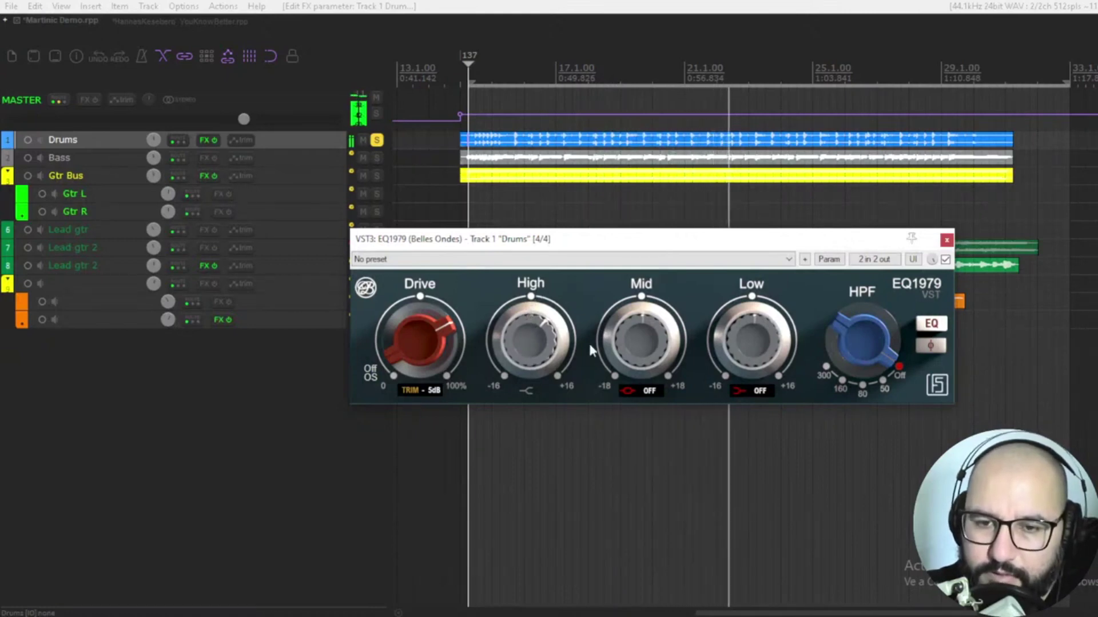
Set Mid to 360 Hz, boost Low at 60 Hz, and engage the Drums high-pass filter.
{"action": "left_click", "coordinate": [638, 393]}
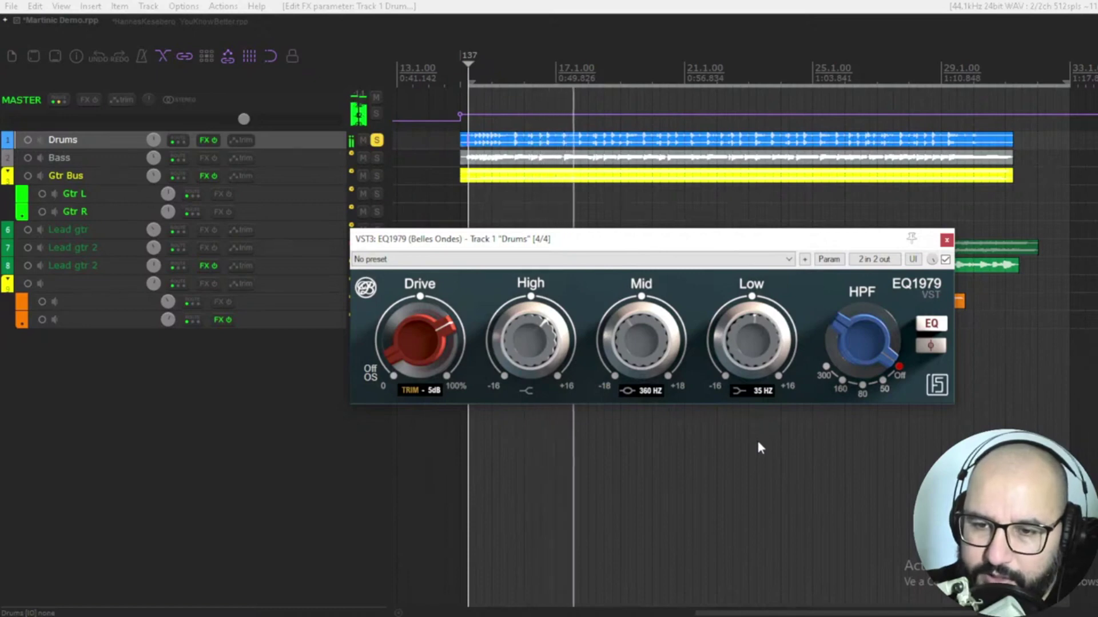
{"action": "left_click", "coordinate": [762, 394]}
{"action": "left_click_drag", "start_coordinate": [739, 351], "coordinate": [738, 317]}
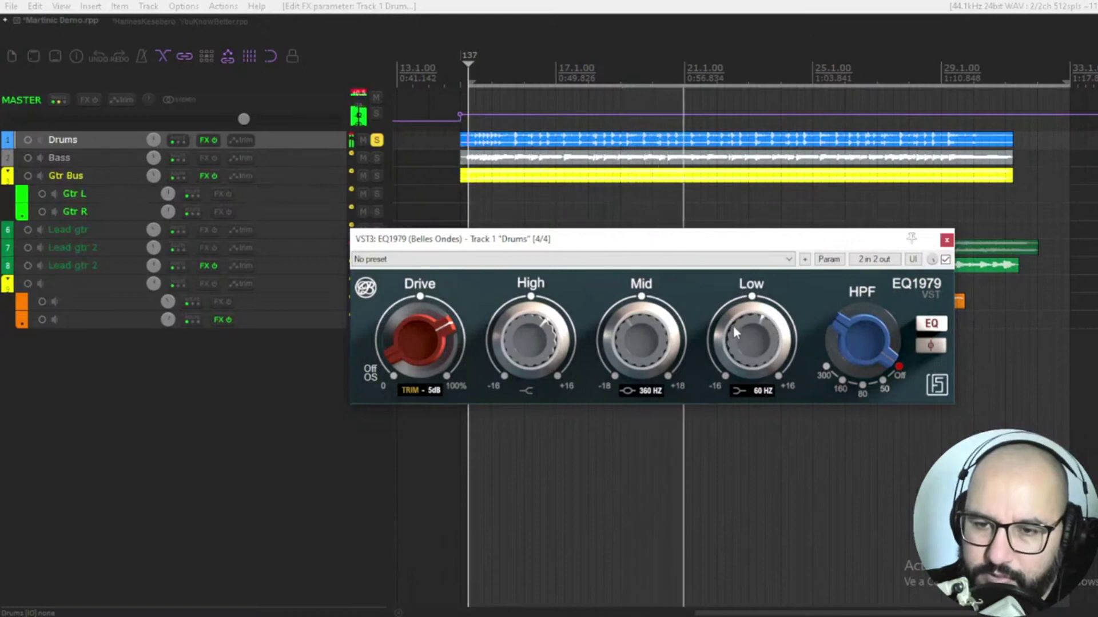
{"action": "left_click_drag", "start_coordinate": [733, 327], "coordinate": [735, 323]}
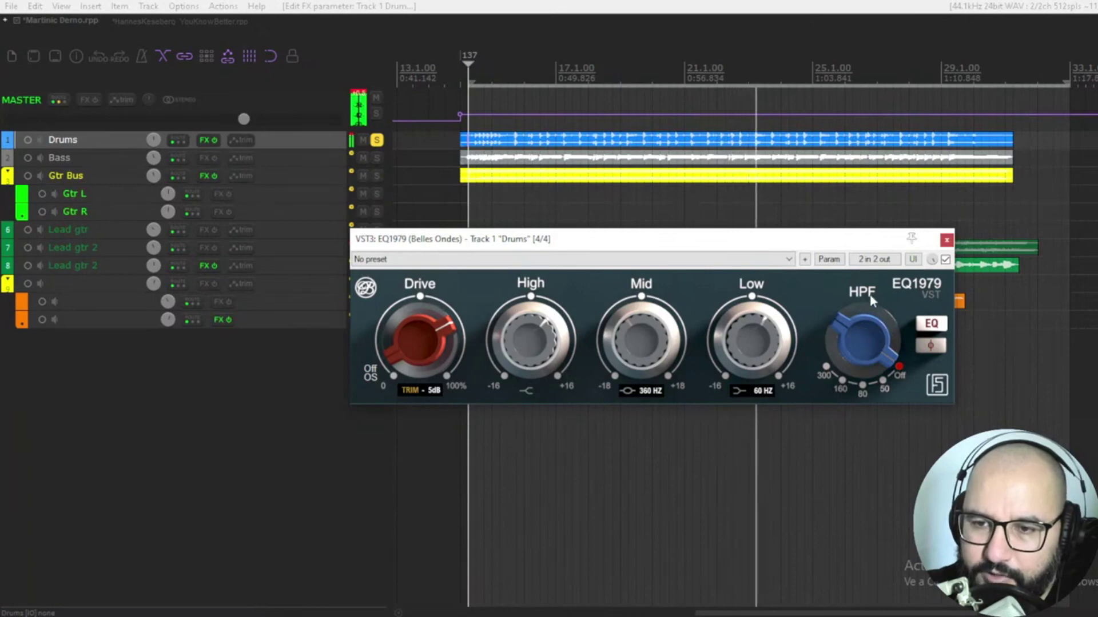
{"action": "left_click_drag", "start_coordinate": [885, 336], "coordinate": [864, 355]}
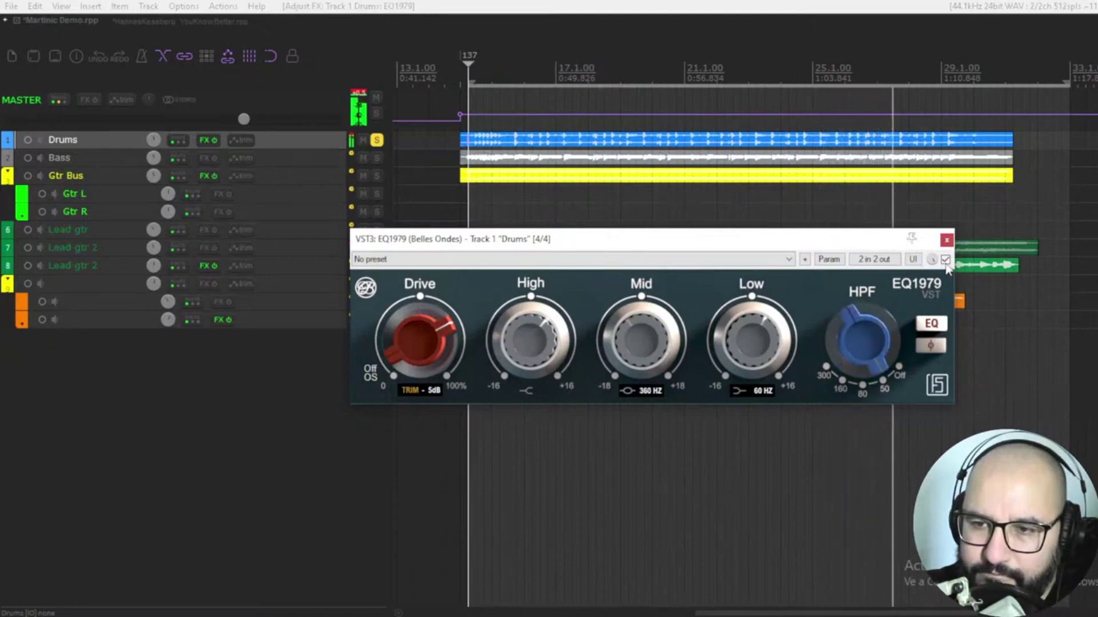
Re-enable the EQ, switch the HPF to Off, close the EQ1979 window, and unsolo Drums.
{"action": "left_click", "coordinate": [945, 261]}
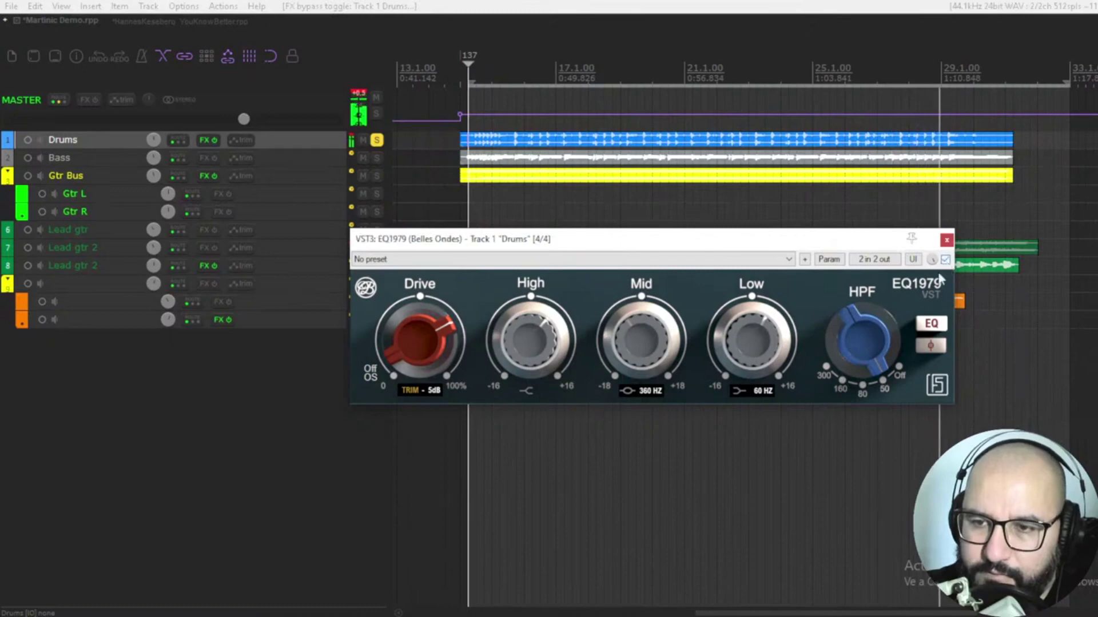
{"action": "left_click_drag", "start_coordinate": [878, 379], "coordinate": [899, 337]}
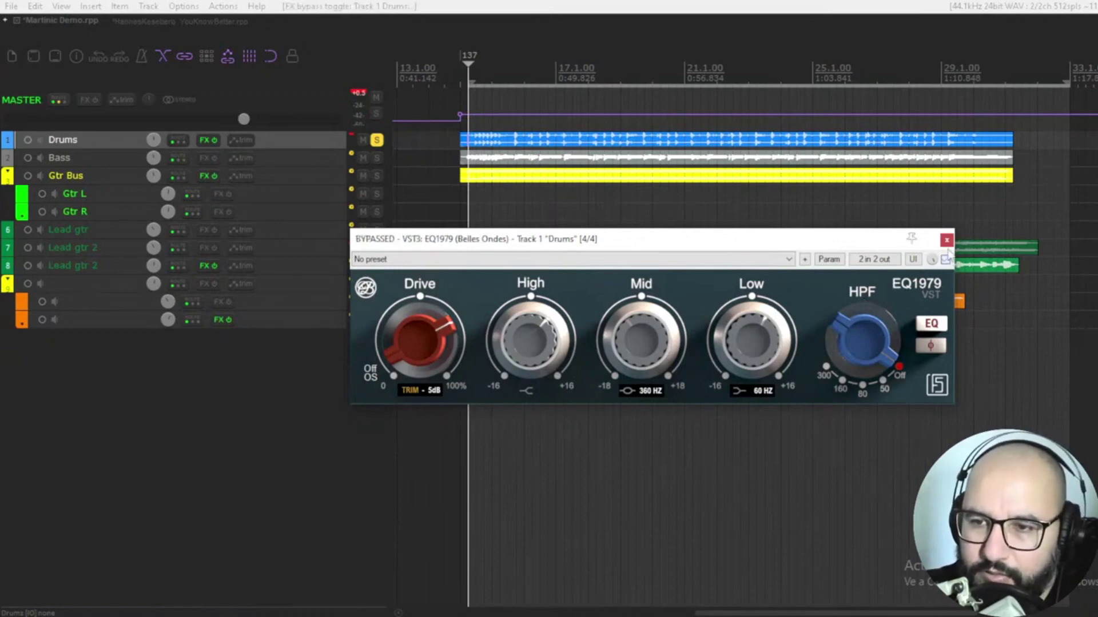
{"action": "left_click", "coordinate": [946, 241]}
{"action": "left_click", "coordinate": [377, 141]}
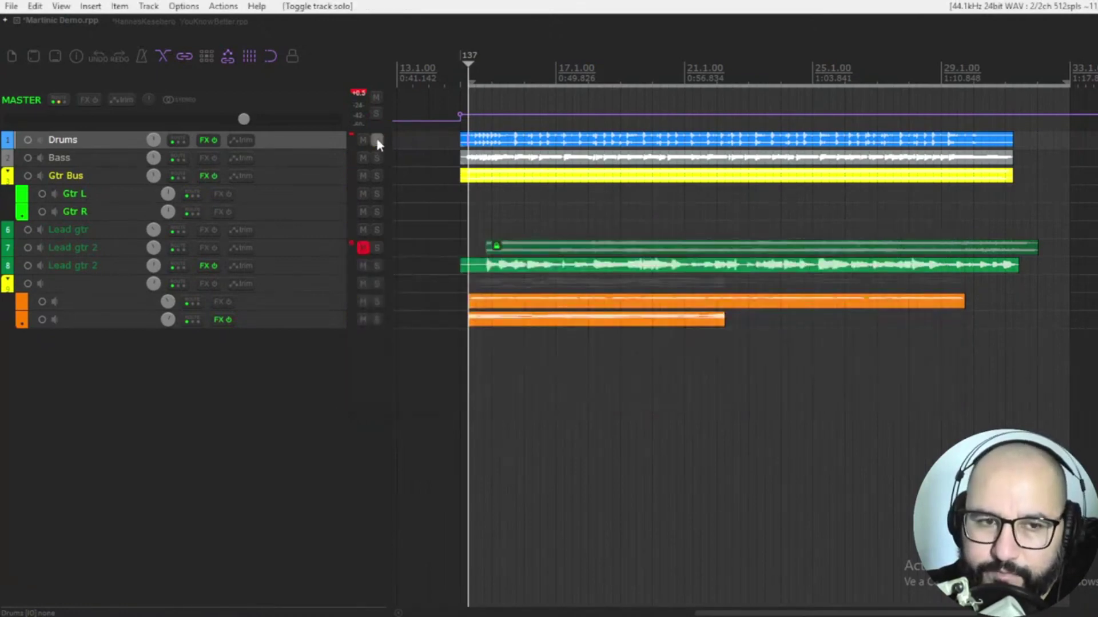
Open and enable the EQ1979 on Gtr Bus, and start playback.
{"action": "right_click", "coordinate": [204, 177]}
{"action": "left_click", "coordinate": [223, 210]}
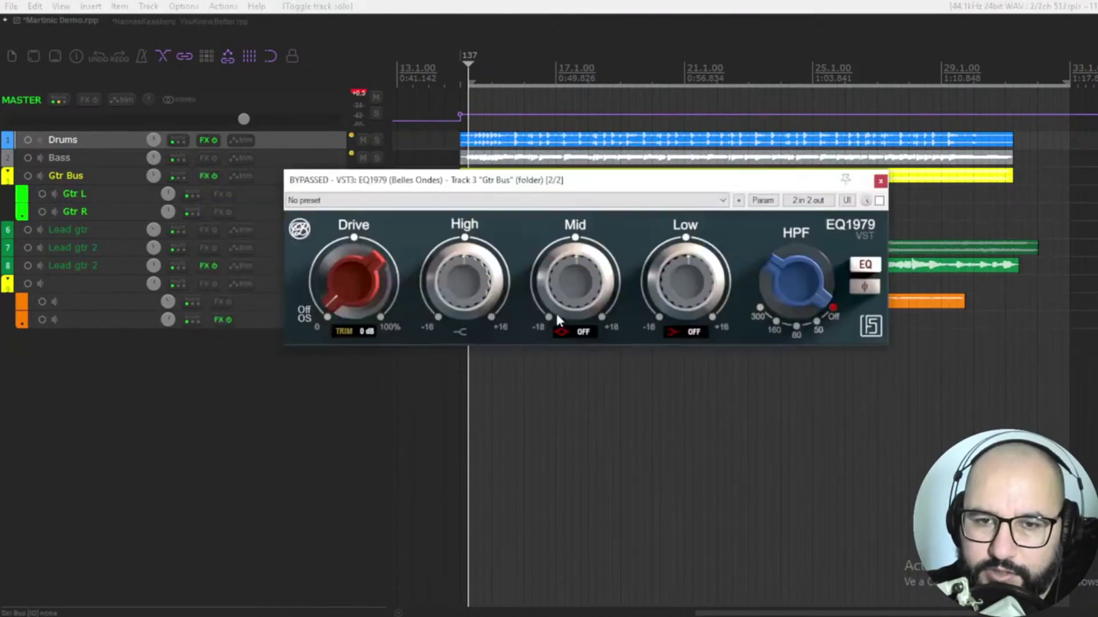
{"action": "left_click_drag", "start_coordinate": [599, 189], "coordinate": [607, 213]}
{"action": "key", "text": "space"}
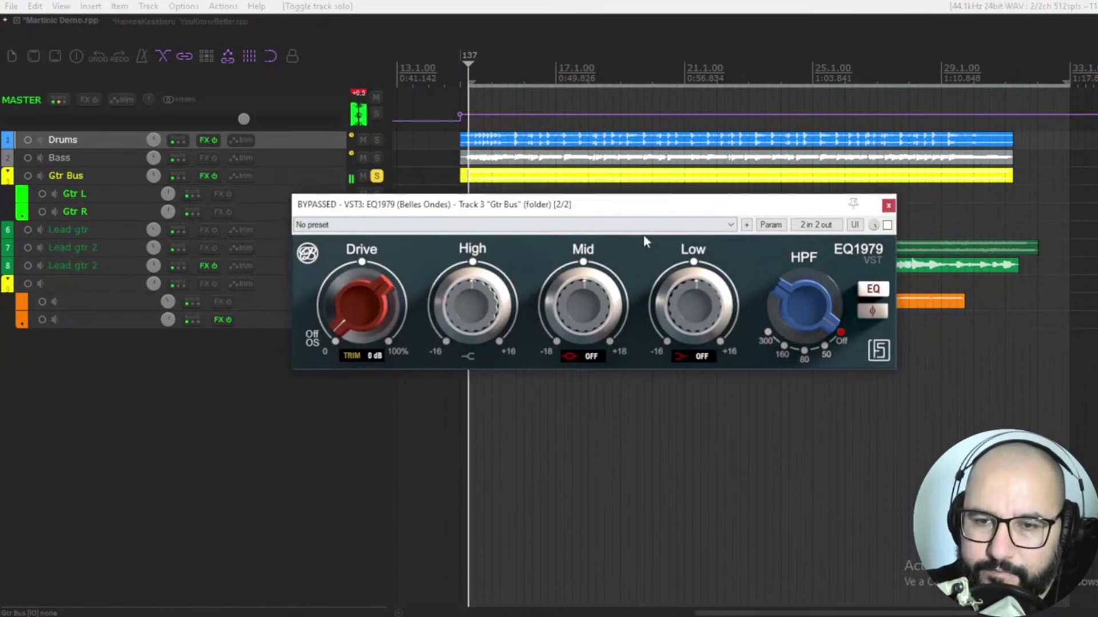
{"action": "left_click", "coordinate": [887, 225]}
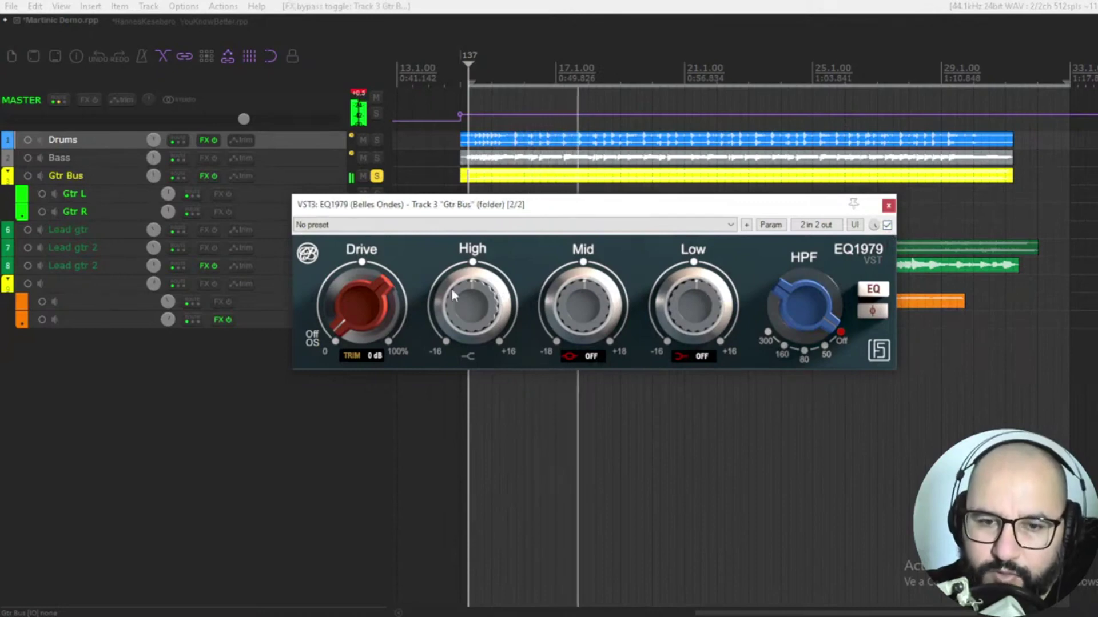
Raise the Gtr Bus drive and lower the trim to -5 dB.
{"action": "left_click_drag", "start_coordinate": [352, 314], "coordinate": [350, 249]}
{"action": "left_click_drag", "start_coordinate": [375, 354], "coordinate": [376, 364]}
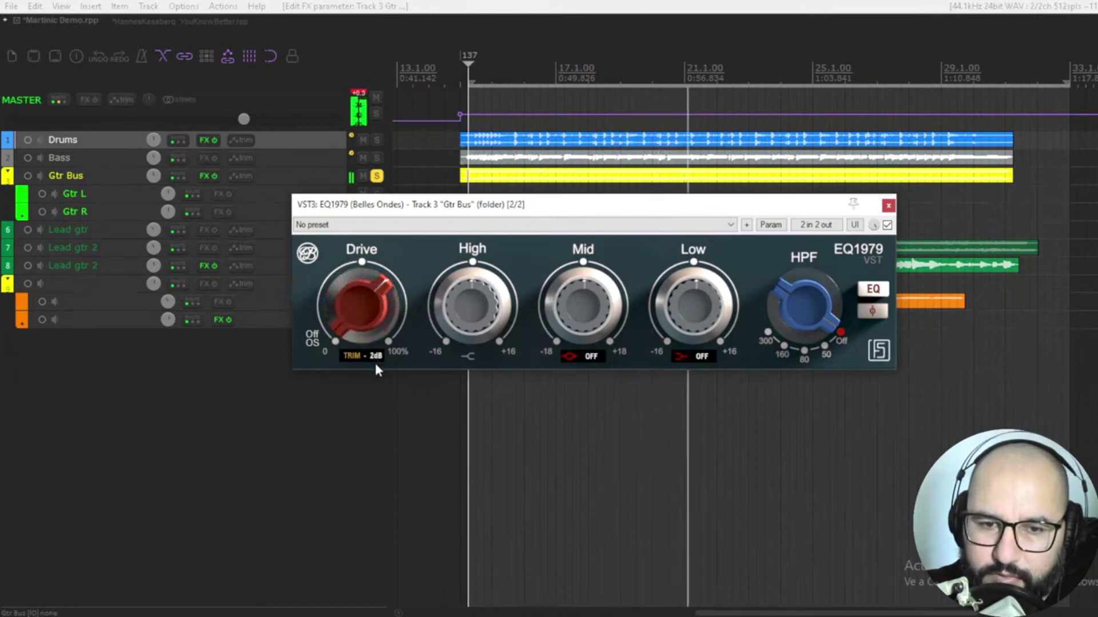
{"action": "left_click_drag", "start_coordinate": [358, 313], "coordinate": [359, 294]}
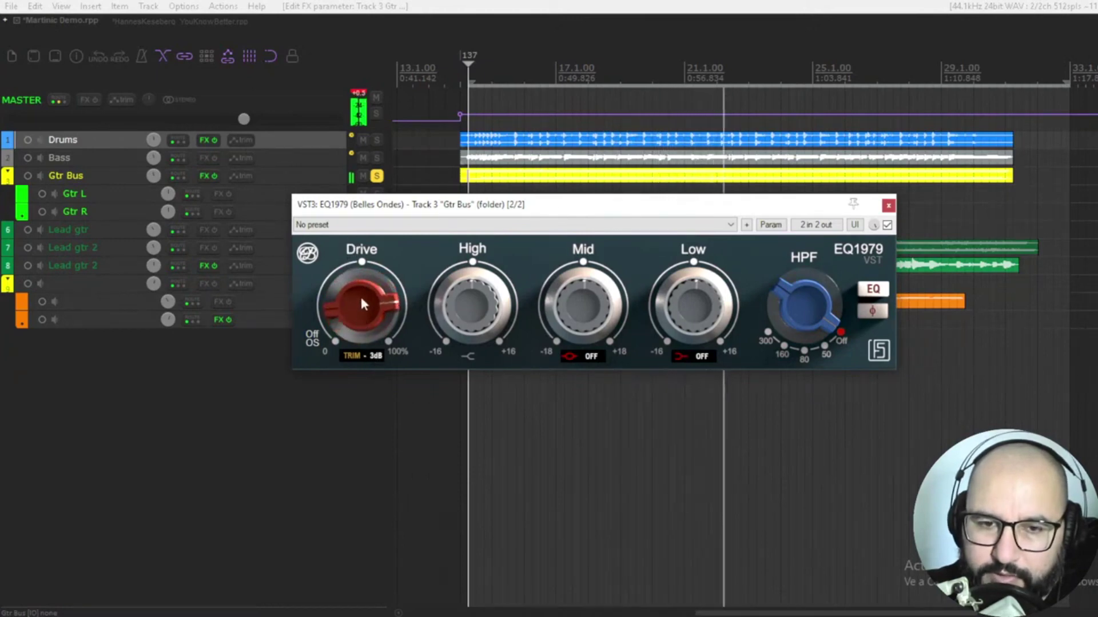
{"action": "left_click_drag", "start_coordinate": [368, 355], "coordinate": [370, 362]}
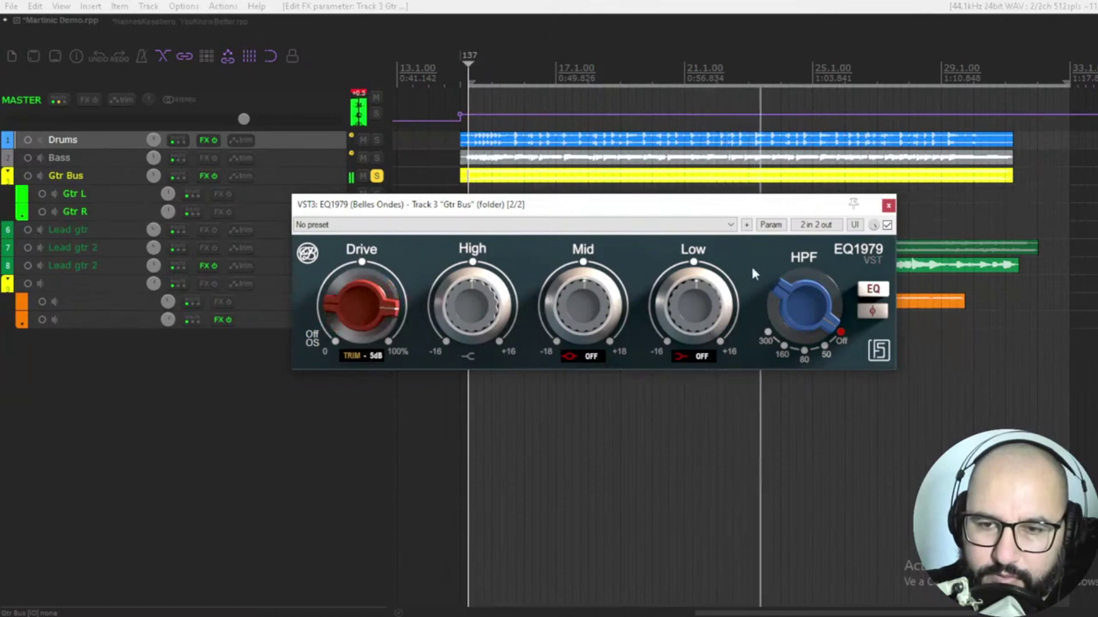
Bring the trim to -7 dB while A/B-comparing the bypassed and active EQ.
{"action": "left_click", "coordinate": [887, 225]}
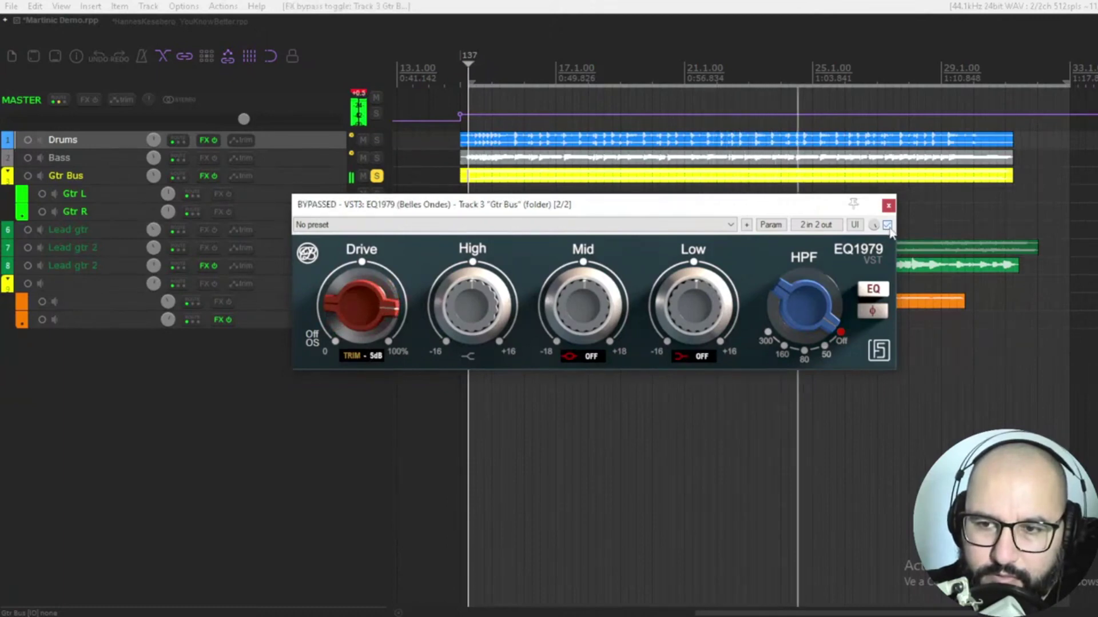
{"action": "left_click", "coordinate": [887, 225]}
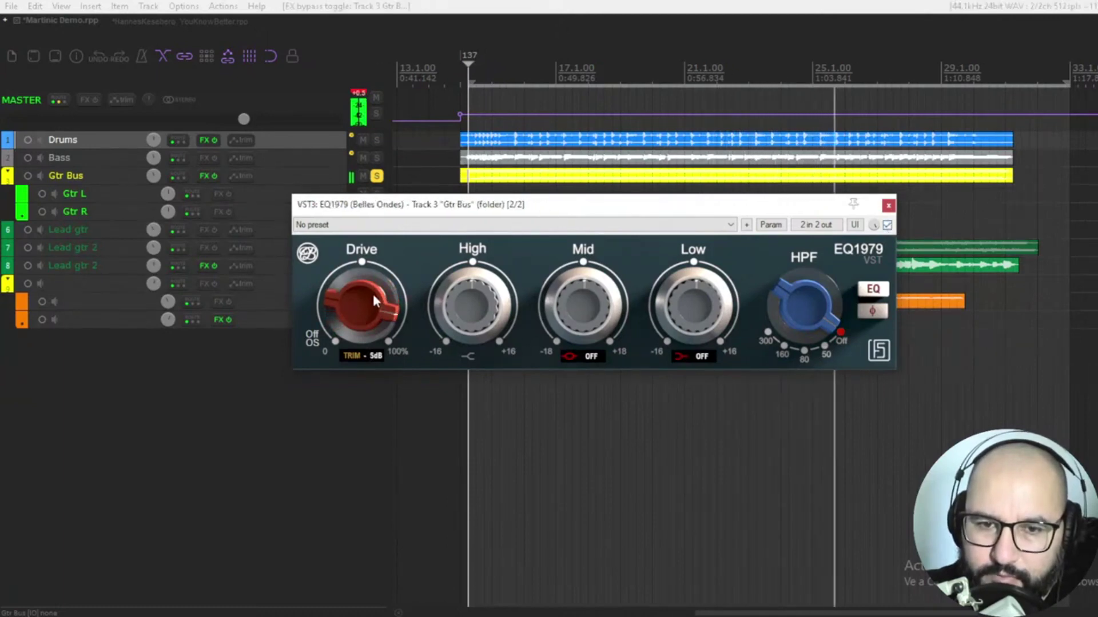
{"action": "mouse_move", "coordinate": [374, 357]}
{"action": "left_mouse_down"}
{"action": "mouse_move", "coordinate": [375, 373]}
{"action": "mouse_move", "coordinate": [370, 352]}
{"action": "left_mouse_up"}
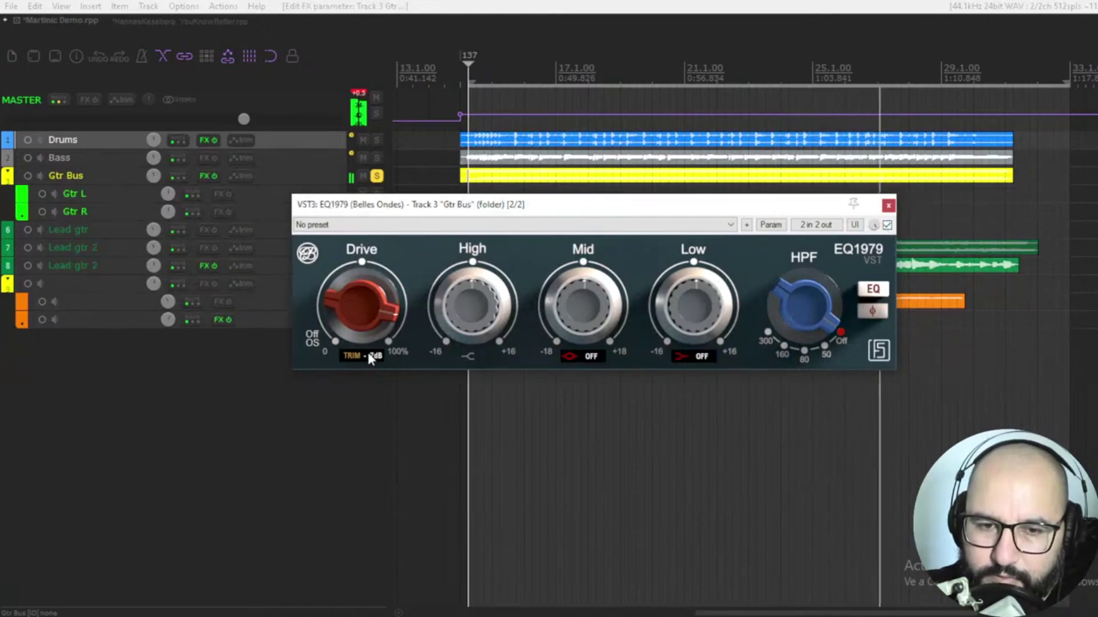
{"action": "left_click", "coordinate": [887, 226]}
{"action": "left_click", "coordinate": [887, 225]}
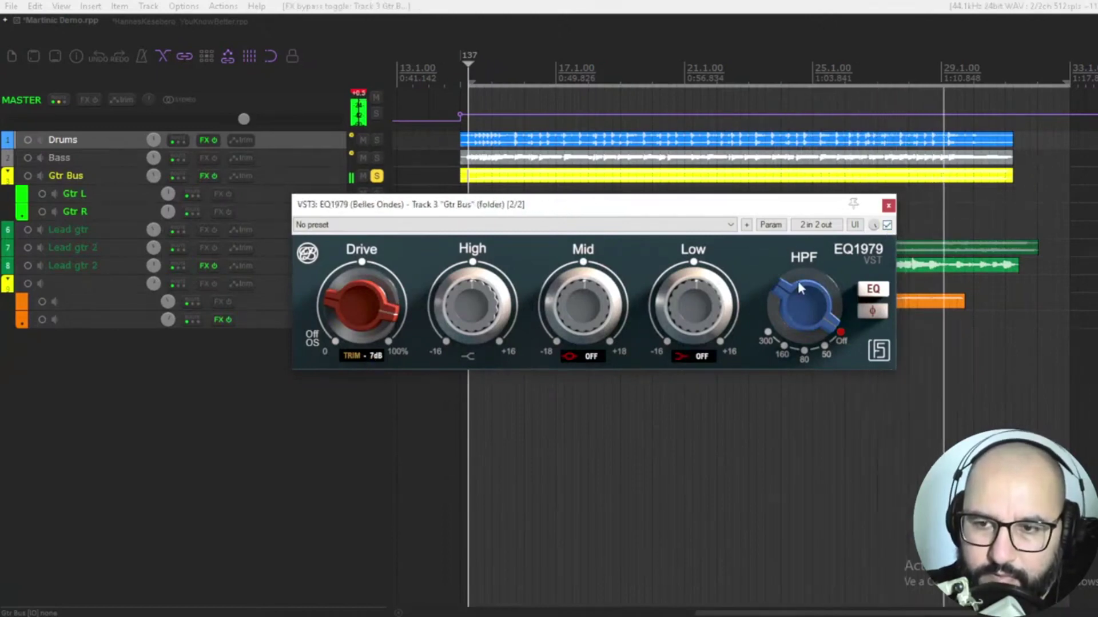
{"action": "left_click", "coordinate": [784, 286]}
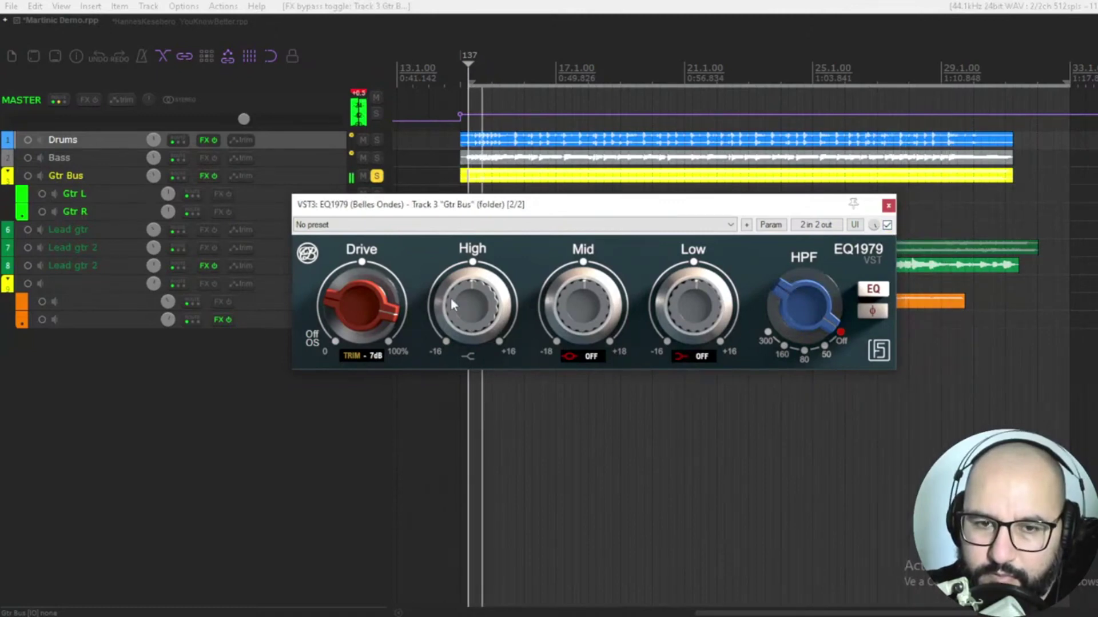
{"action": "left_click", "coordinate": [887, 226]}
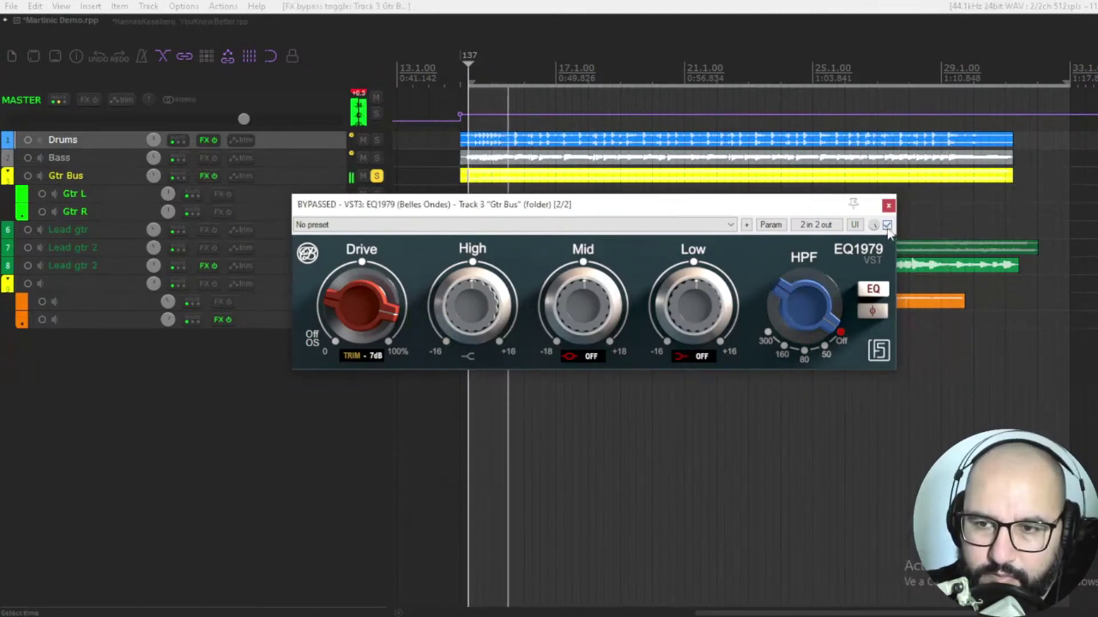
{"action": "left_click", "coordinate": [887, 225]}
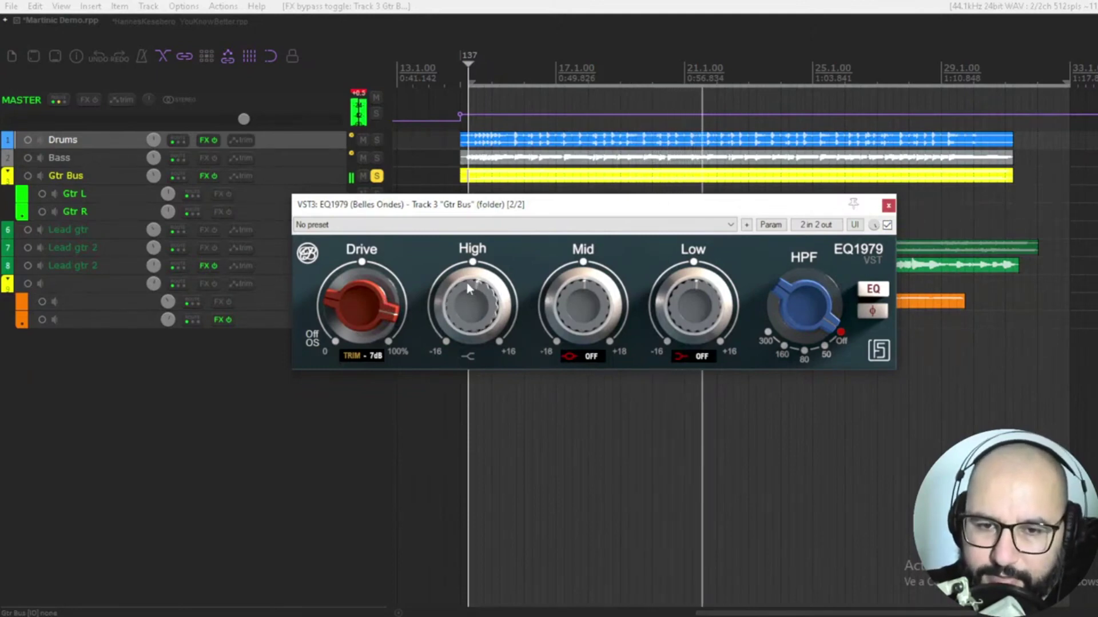
Boost the Gtr Bus High band, then stop playback.
{"action": "left_click_drag", "start_coordinate": [467, 282], "coordinate": [472, 263]}
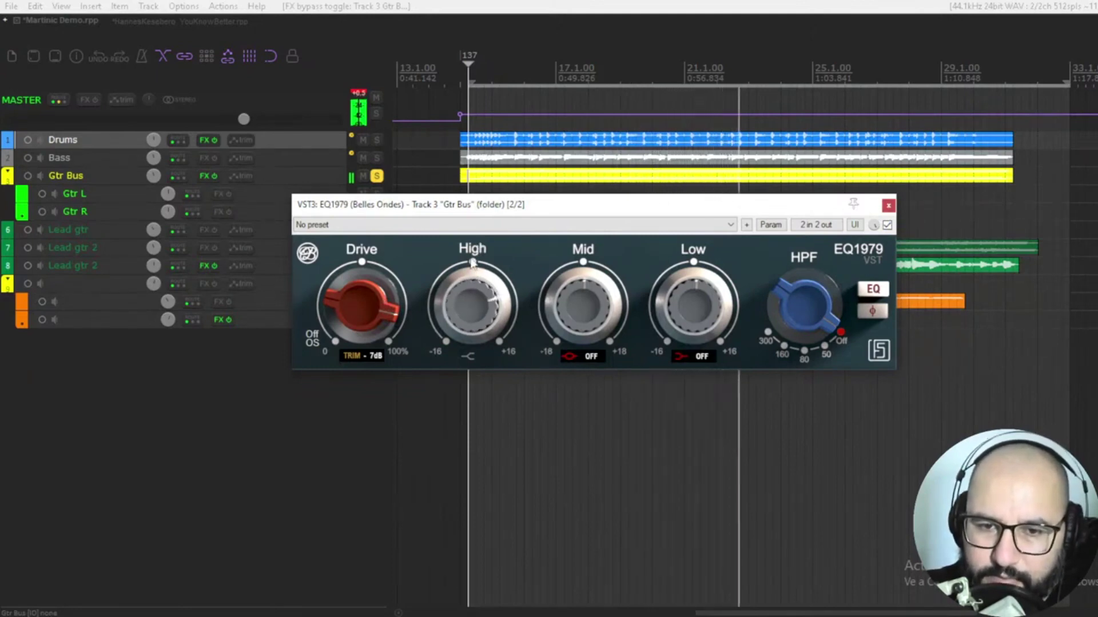
{"action": "mouse_move", "coordinate": [466, 300]}
{"action": "left_mouse_down"}
{"action": "mouse_move", "coordinate": [473, 248]}
{"action": "mouse_move", "coordinate": [460, 292]}
{"action": "left_mouse_up"}
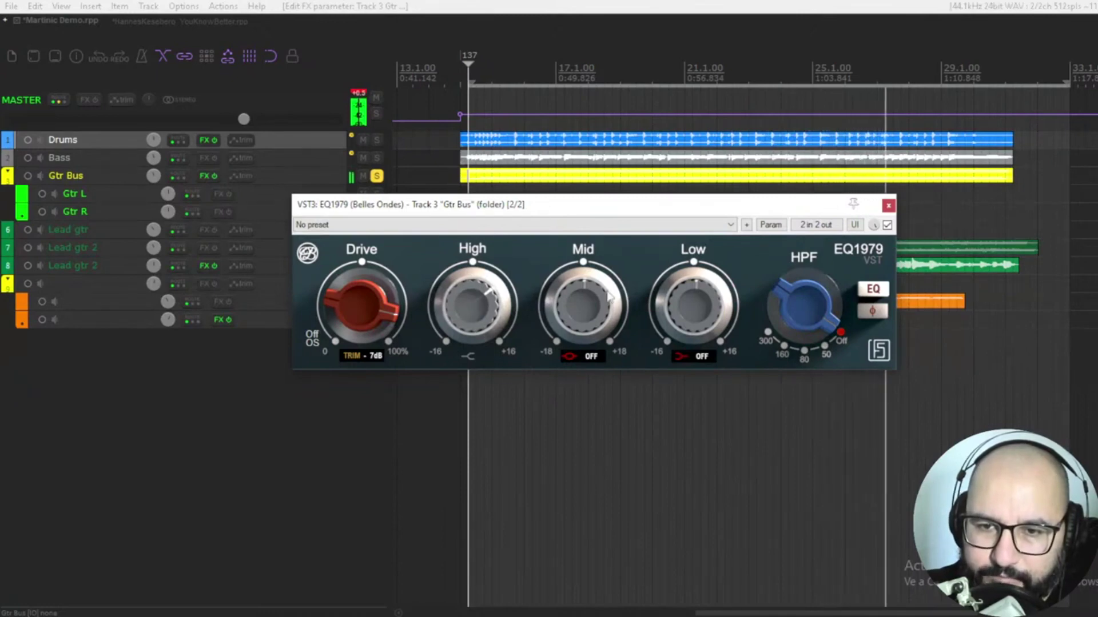
{"action": "key", "text": "space"}
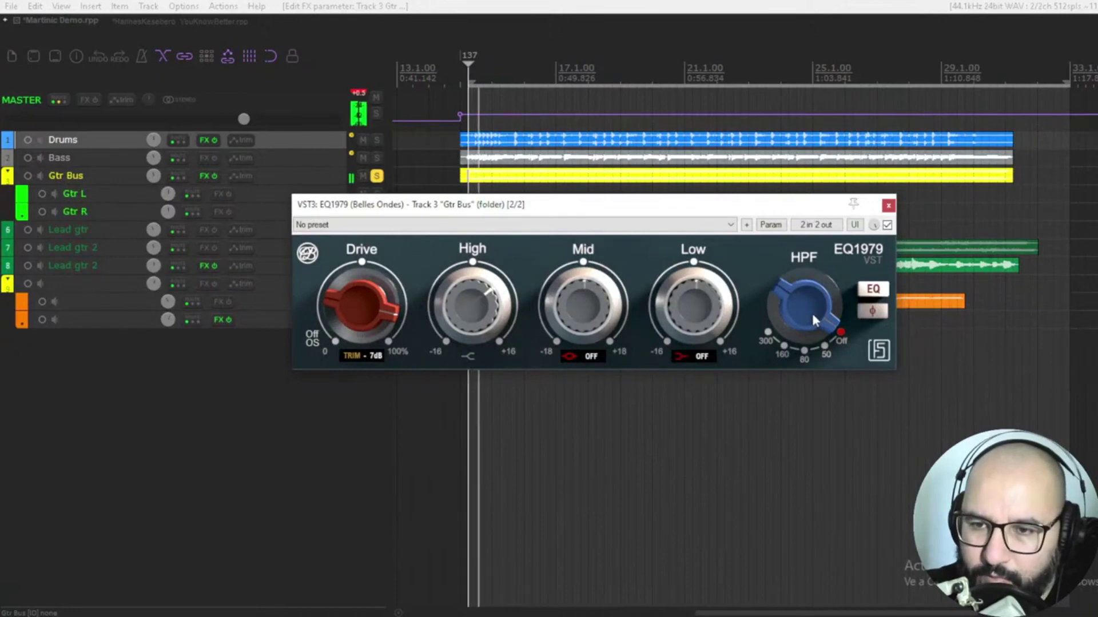
Set the HPF to about 80 Hz and compare bypassed versus active.
{"action": "left_click_drag", "start_coordinate": [809, 268], "coordinate": [778, 373]}
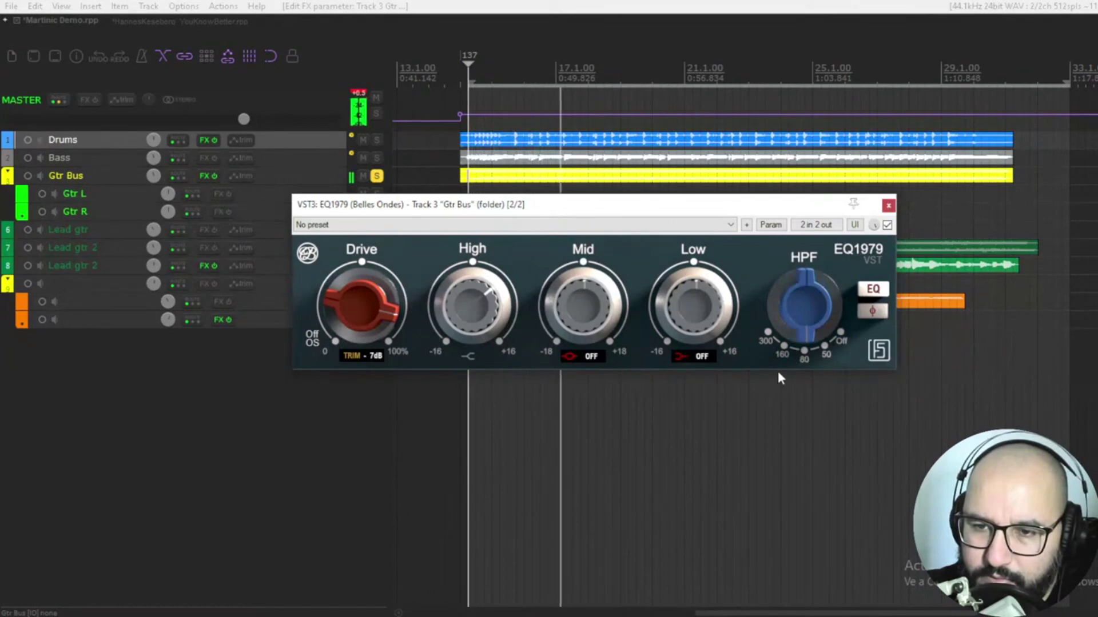
{"action": "left_click", "coordinate": [886, 225]}
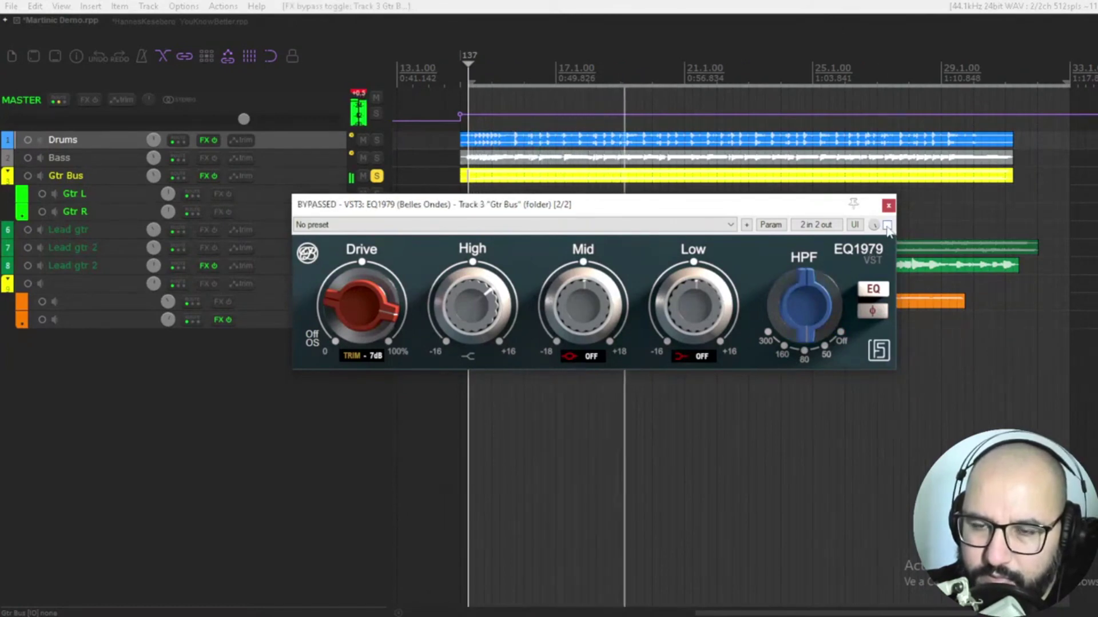
{"action": "left_click", "coordinate": [887, 226]}
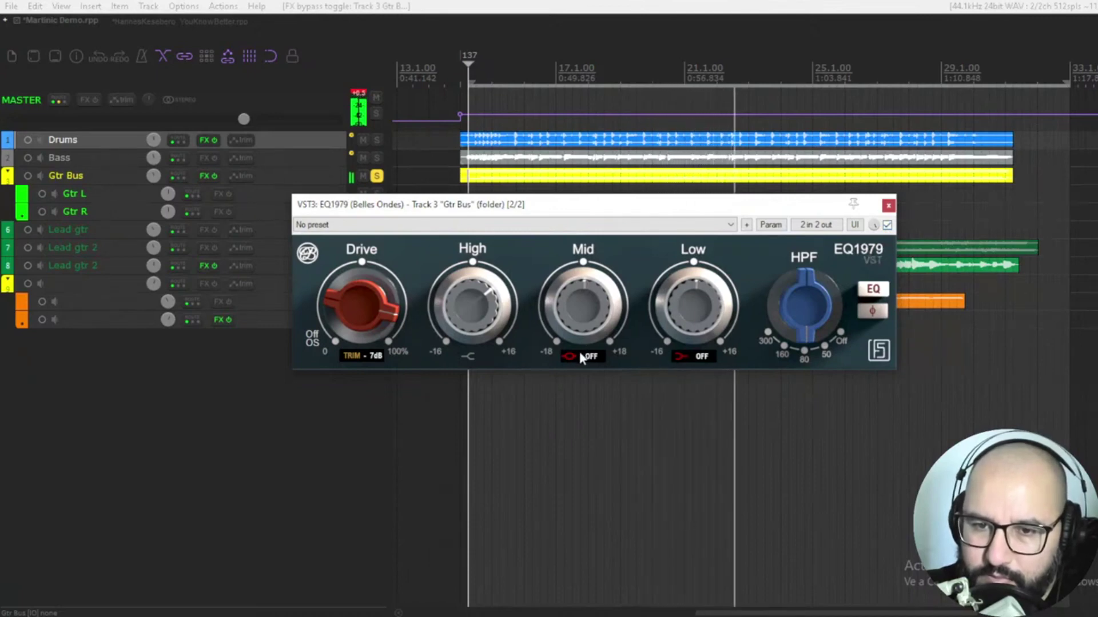
Switch on the Gtr Bus Mid band at 1.6 kHz with a slight boost.
{"action": "left_click_drag", "start_coordinate": [580, 354], "coordinate": [579, 393]}
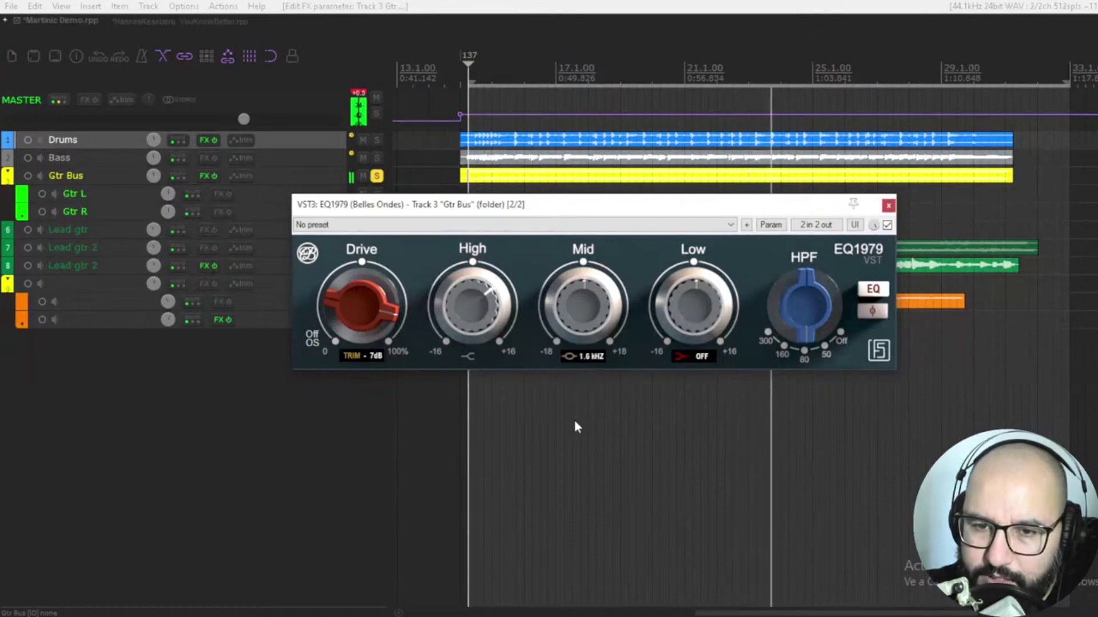
{"action": "left_click_drag", "start_coordinate": [590, 325], "coordinate": [593, 292]}
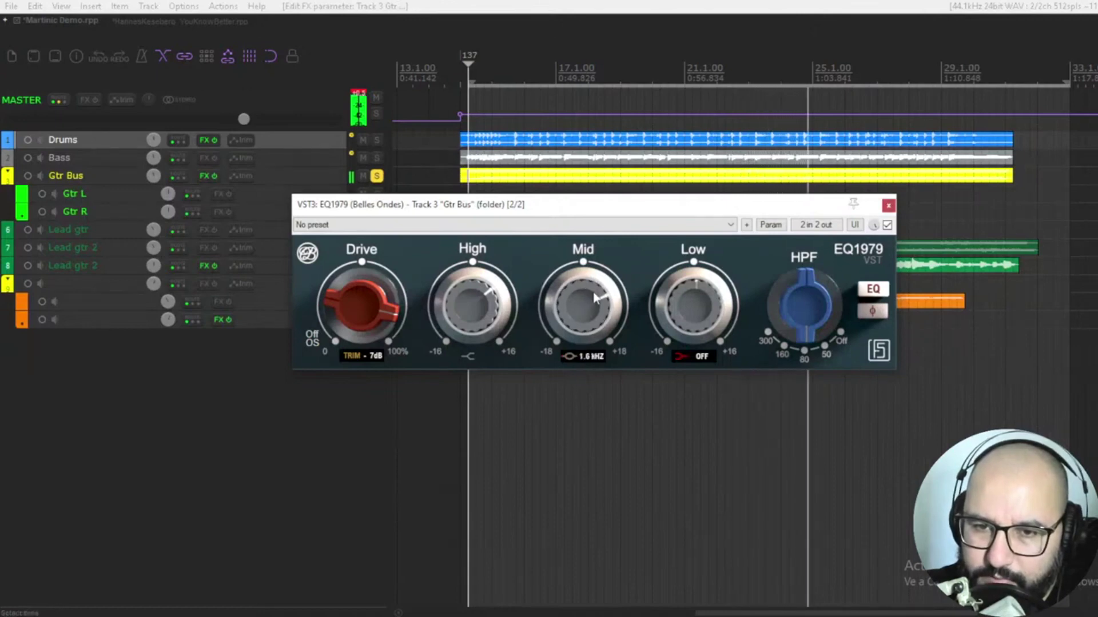
{"action": "left_click_drag", "start_coordinate": [586, 360], "coordinate": [589, 375]}
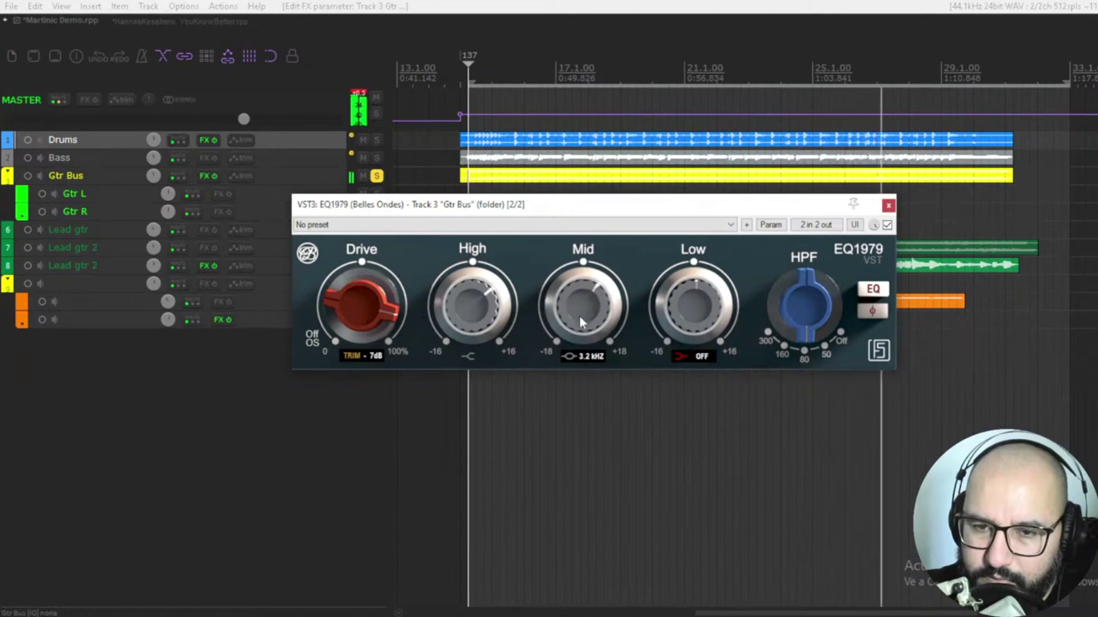
{"action": "mouse_move", "coordinate": [579, 318]}
{"action": "left_mouse_down"}
{"action": "mouse_move", "coordinate": [581, 380]}
{"action": "mouse_move", "coordinate": [591, 318]}
{"action": "left_mouse_up"}
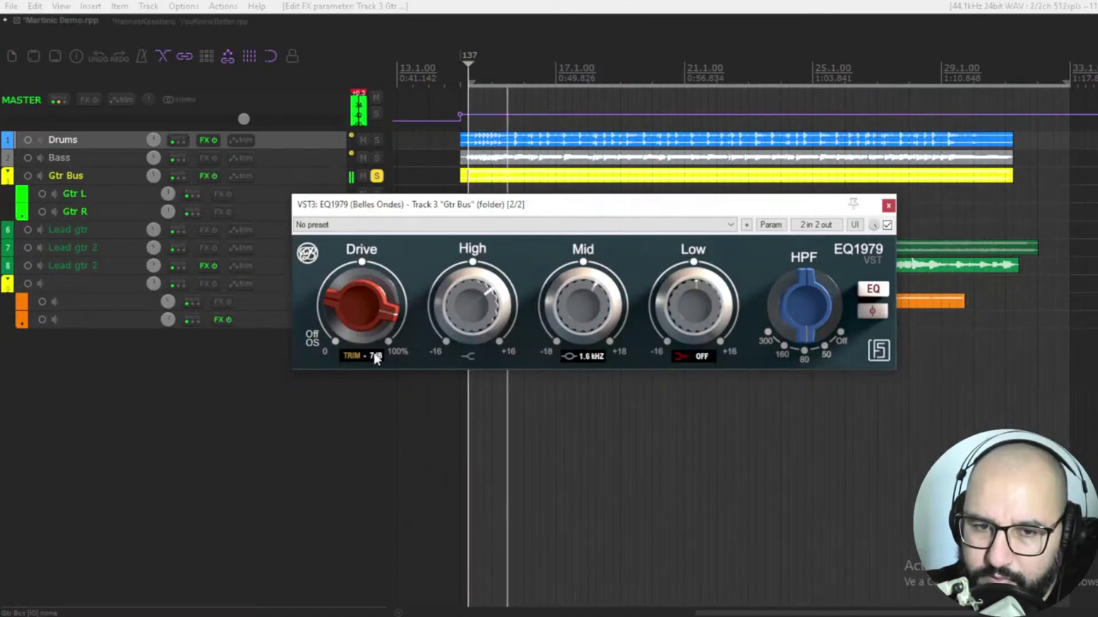
Lower the trim to -10 dB and toggle bypass to compare.
{"action": "left_click_drag", "start_coordinate": [374, 354], "coordinate": [372, 359]}
{"action": "left_click", "coordinate": [886, 226]}
{"action": "left_click", "coordinate": [887, 226]}
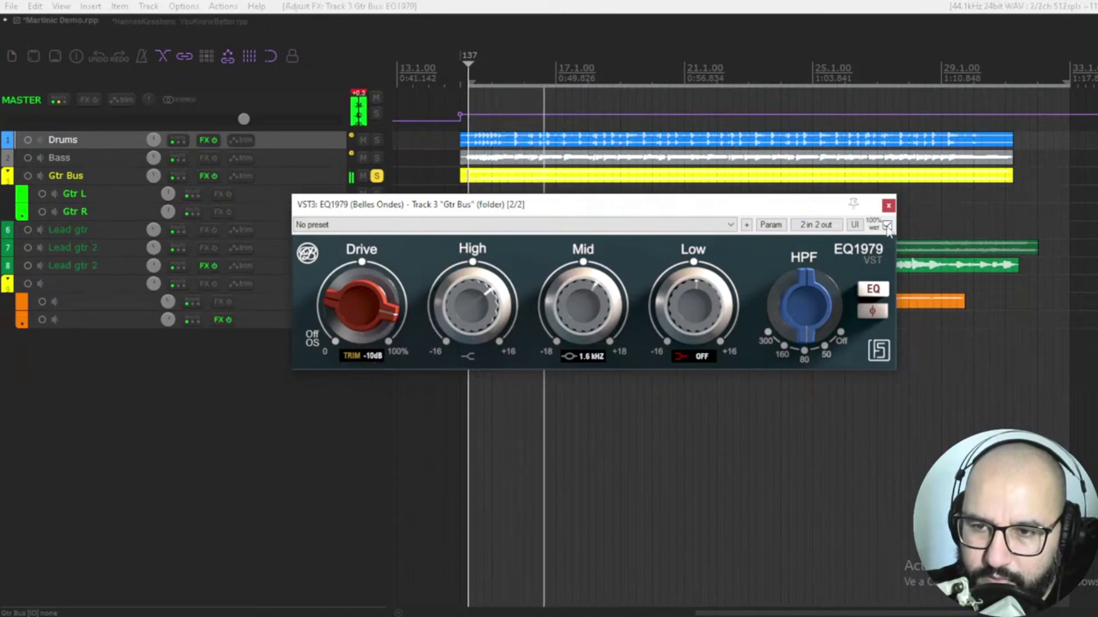
{"action": "left_click", "coordinate": [887, 225]}
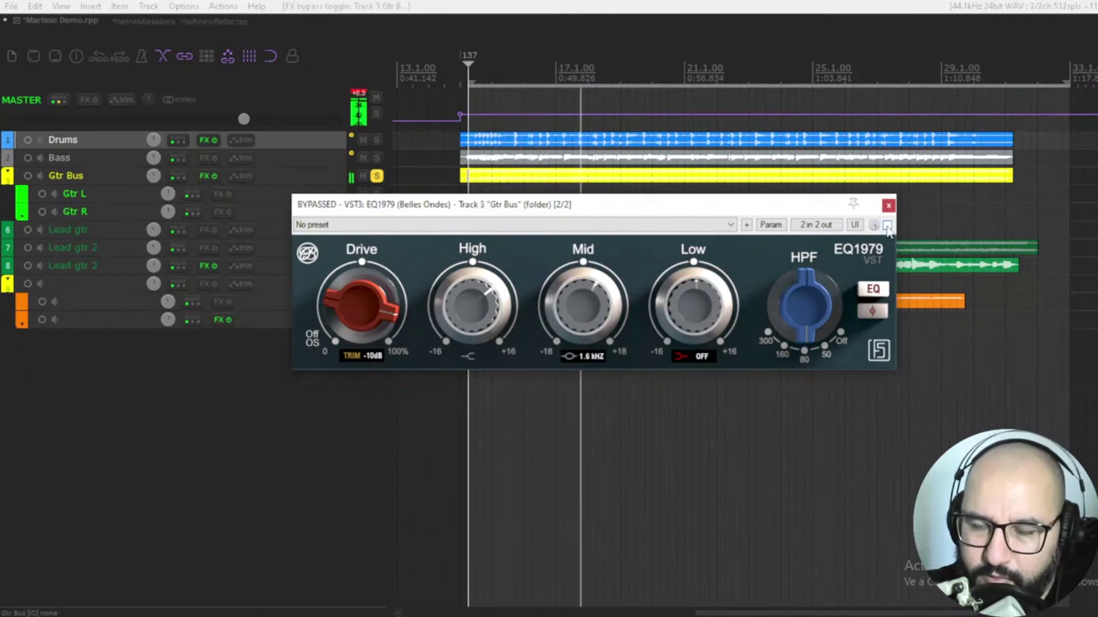
{"action": "left_click", "coordinate": [887, 225]}
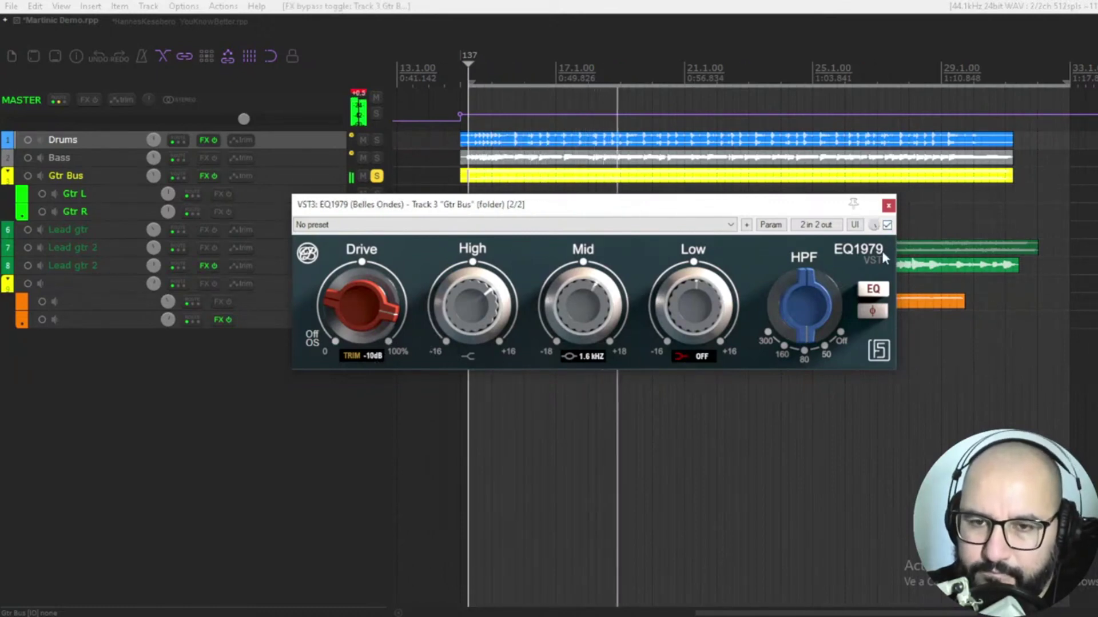